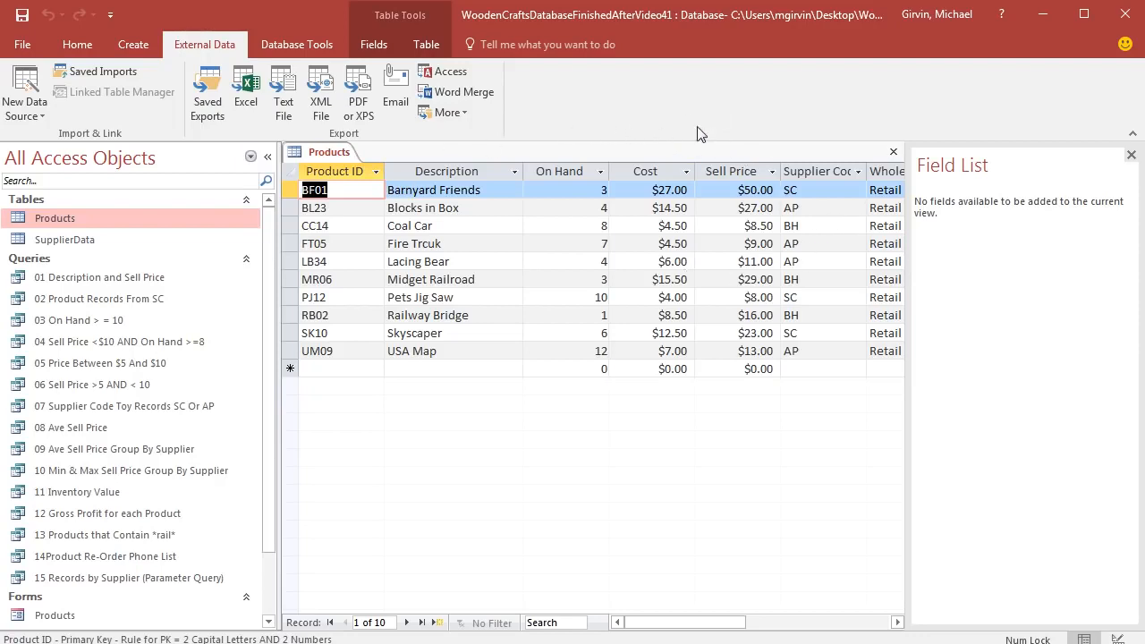
# Close the open Products table and export it as the Excel workbook Products.xlsx to the 05 Access folder, without saving the export steps
pyautogui.click(892, 154)
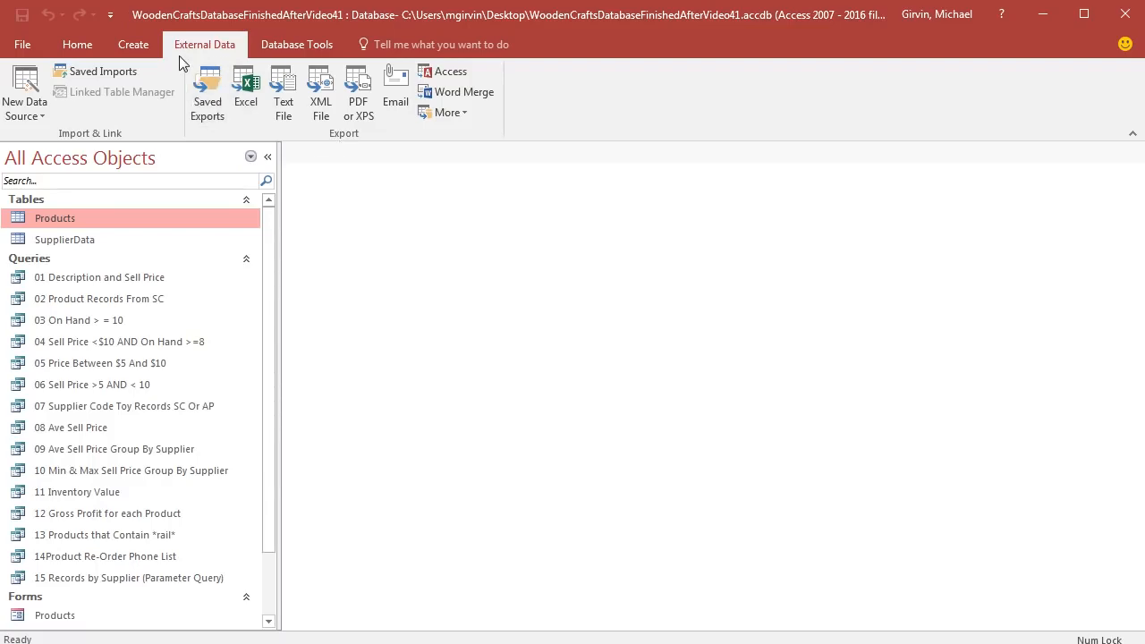
pyautogui.click(249, 102)
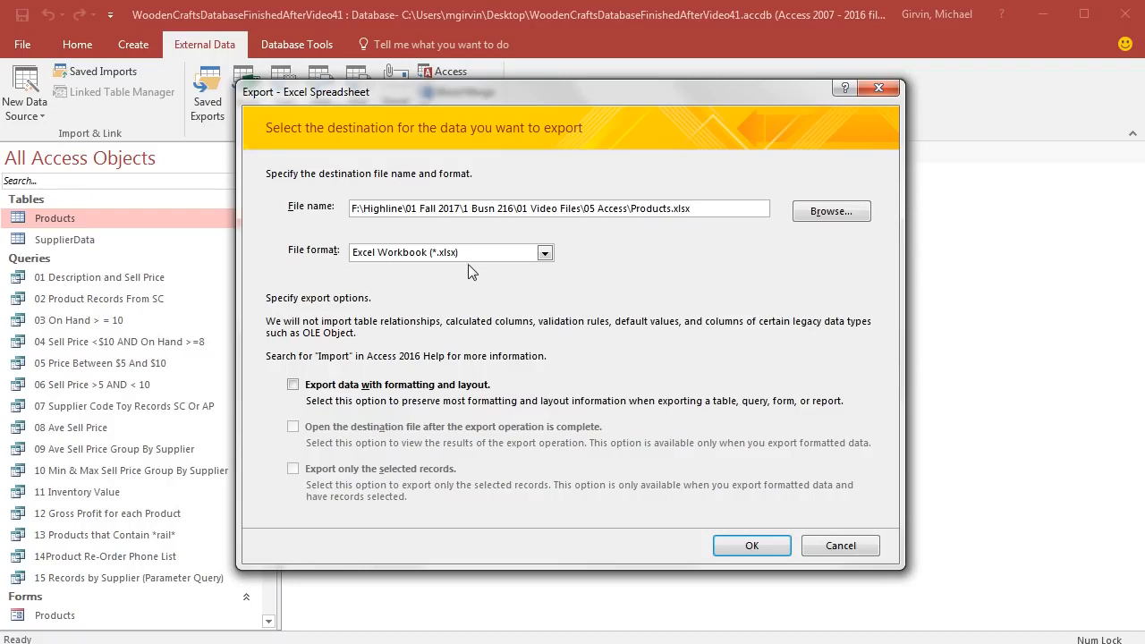
pyautogui.click(543, 254)
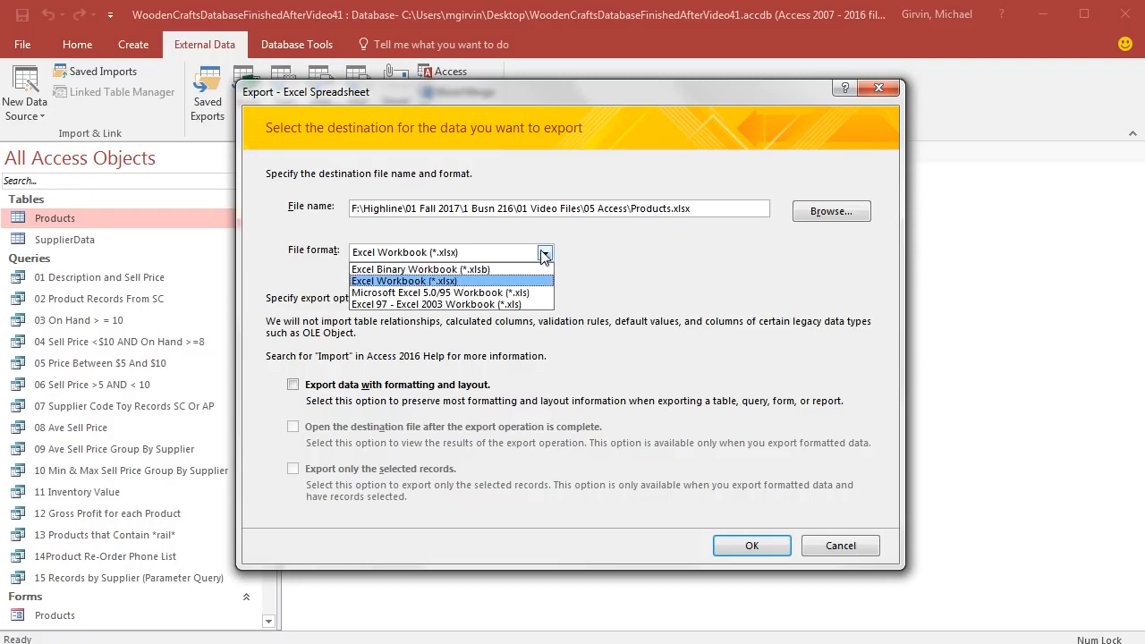
pyautogui.click(544, 255)
pyautogui.click(816, 212)
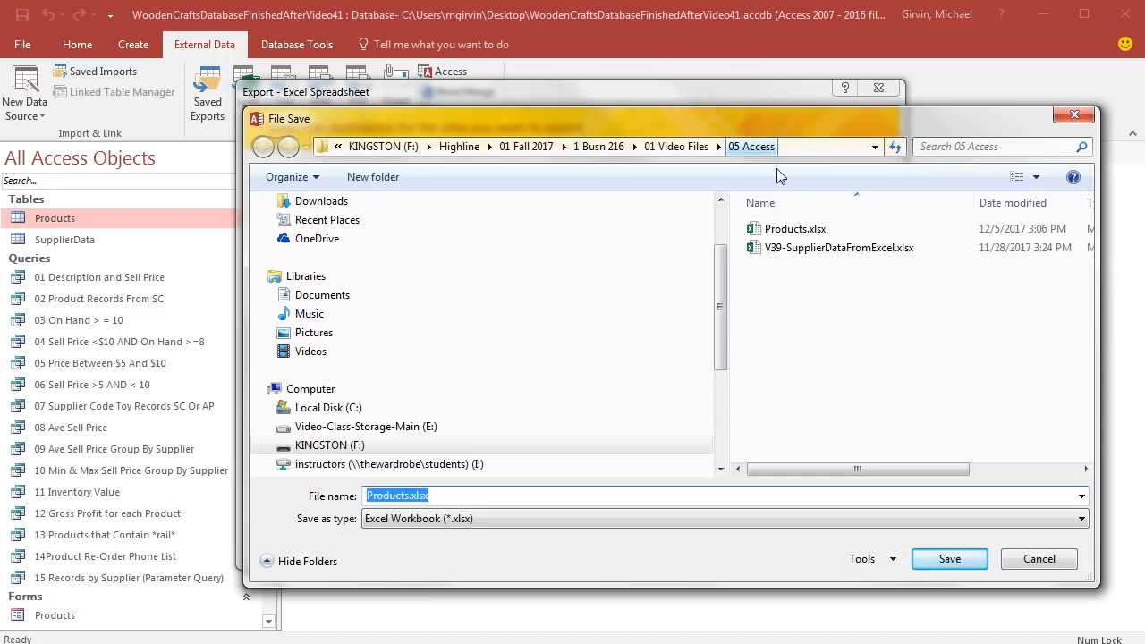
pyautogui.click(948, 560)
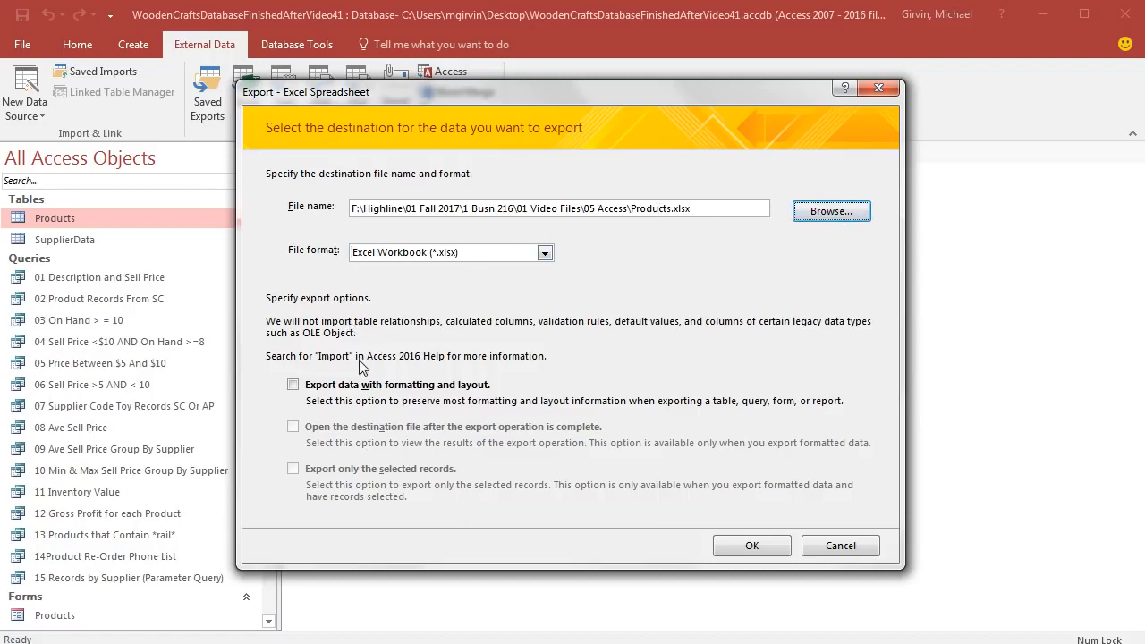
pyautogui.click(749, 548)
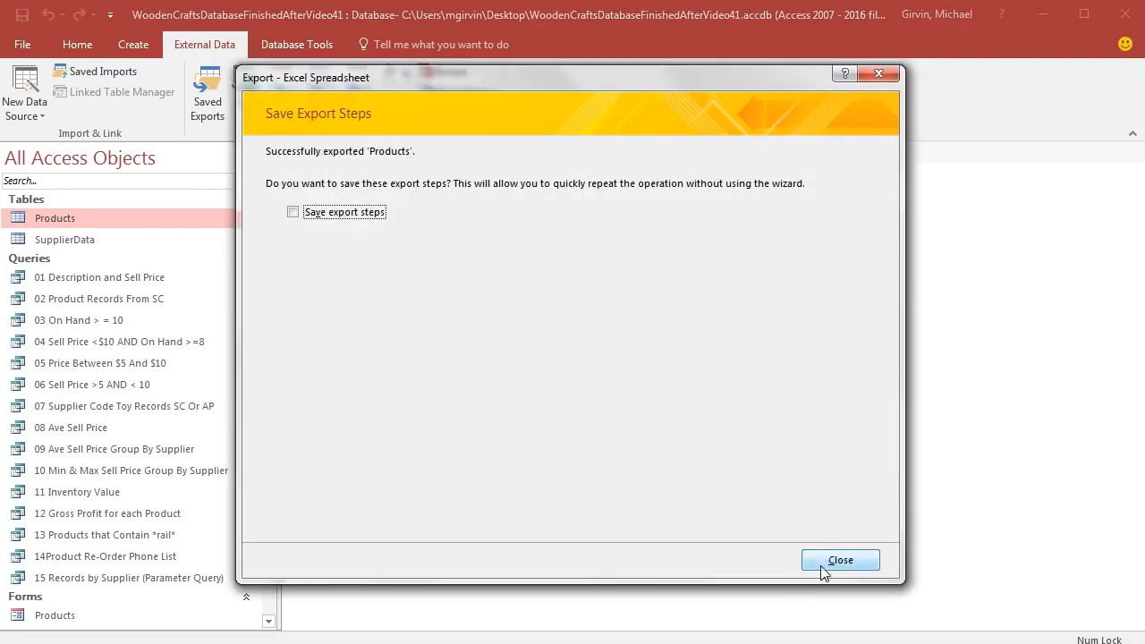
pyautogui.click(821, 565)
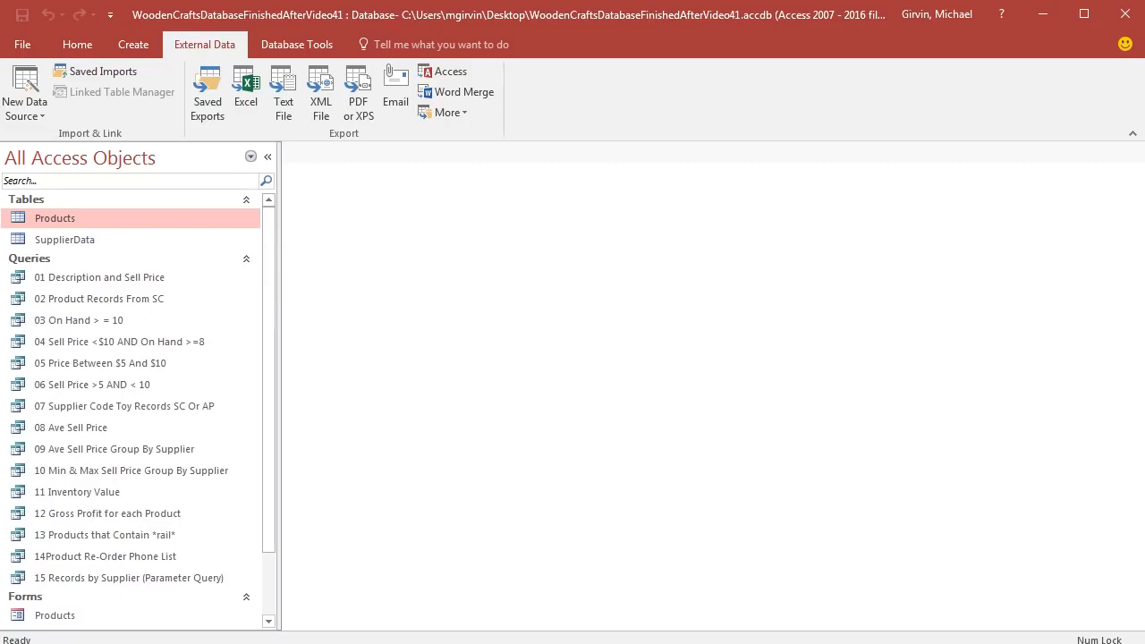
# Switch to Windows Explorer and open the exported Products.xlsx from the 05 Access folder
pyautogui.hotkey('alt', 'Tab')
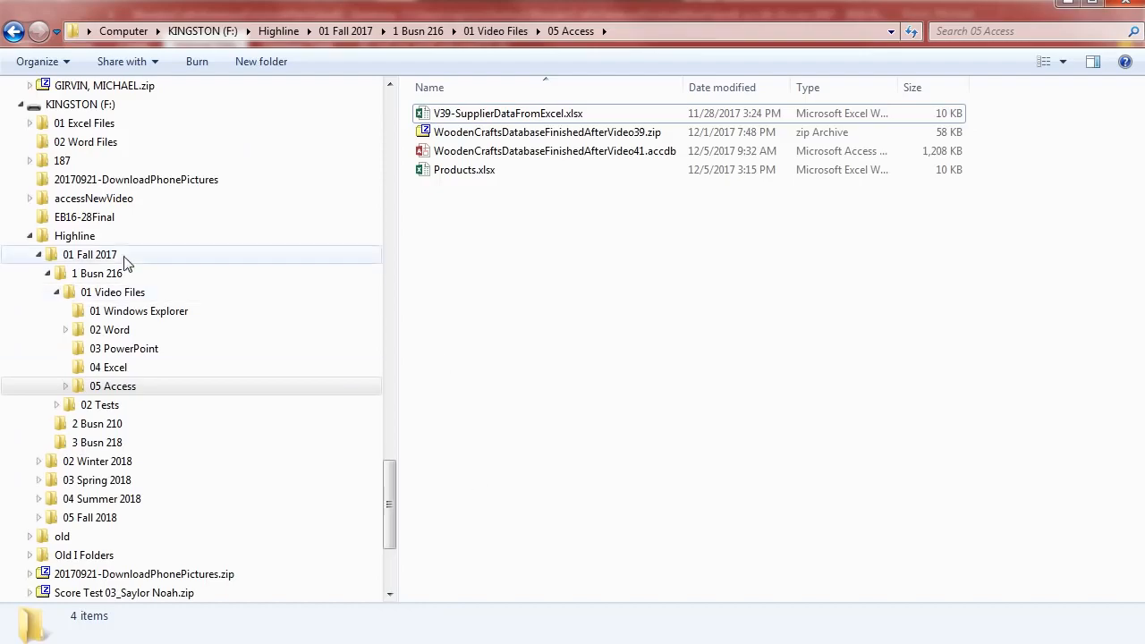
pyautogui.click(109, 387)
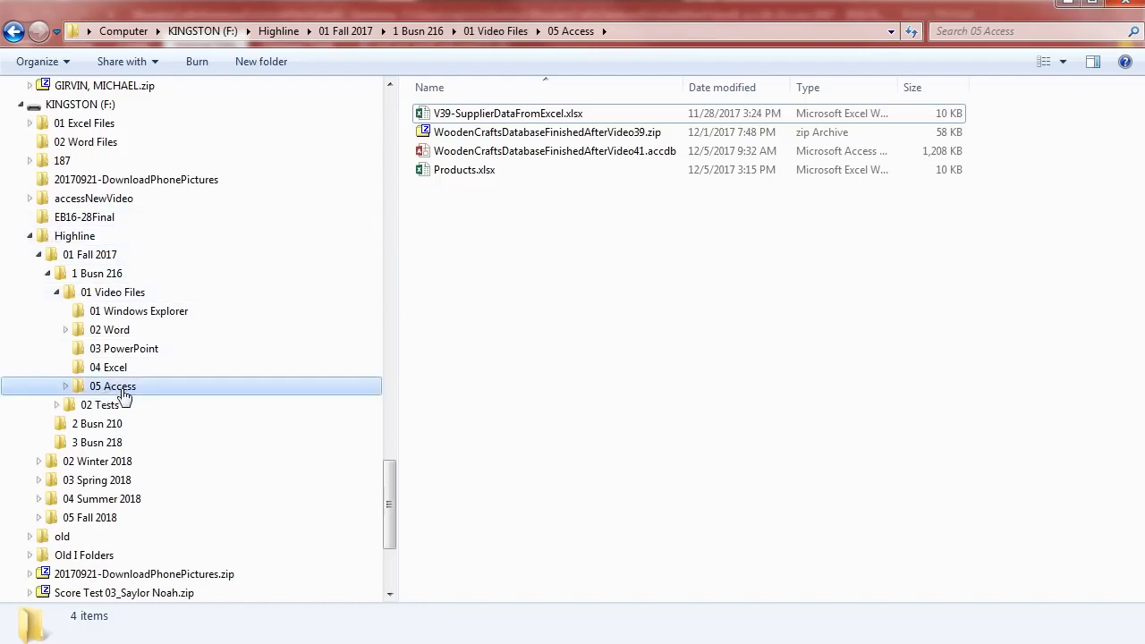
pyautogui.click(434, 271)
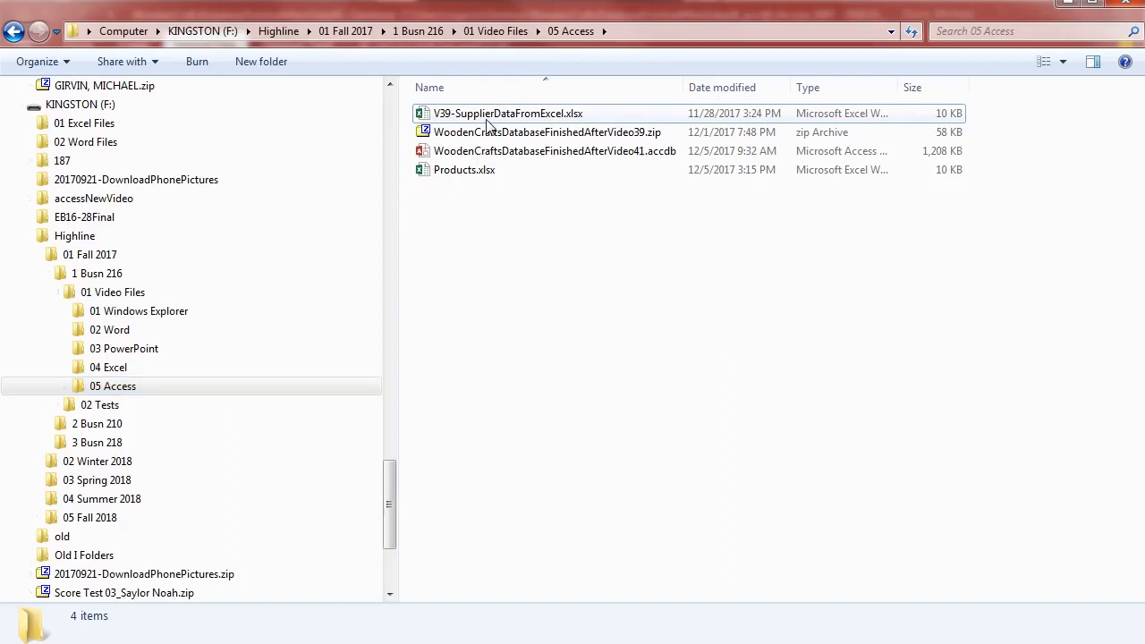
pyautogui.doubleClick(458, 177)
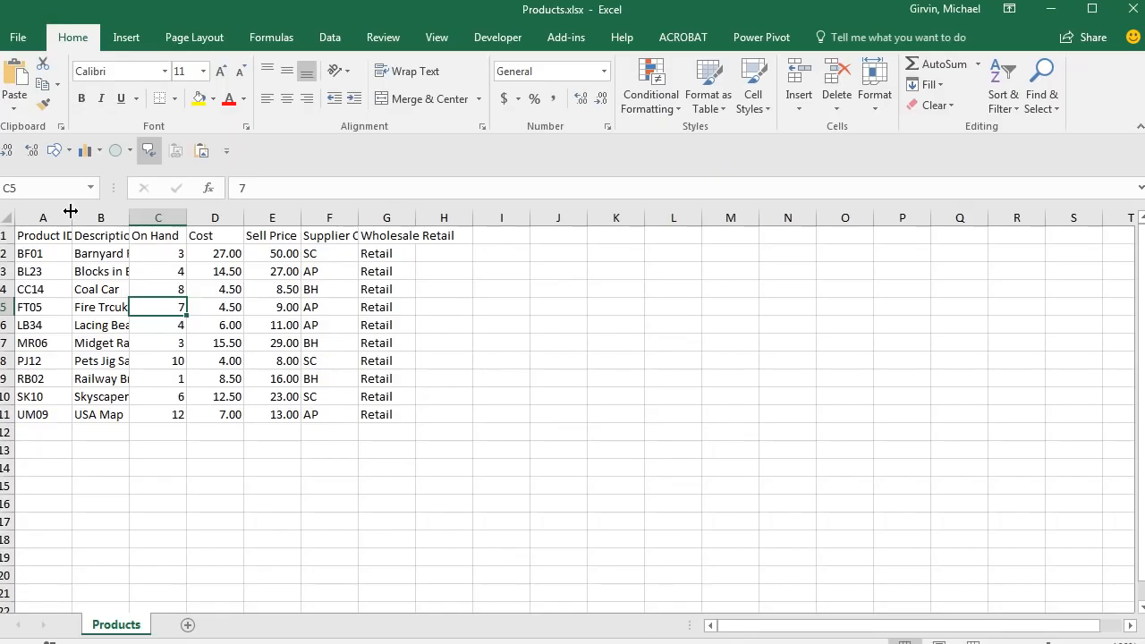
# Widen the Product ID column in the Products sheet, then save and close the workbook
pyautogui.moveTo(71, 211); pyautogui.dragTo(125, 219)
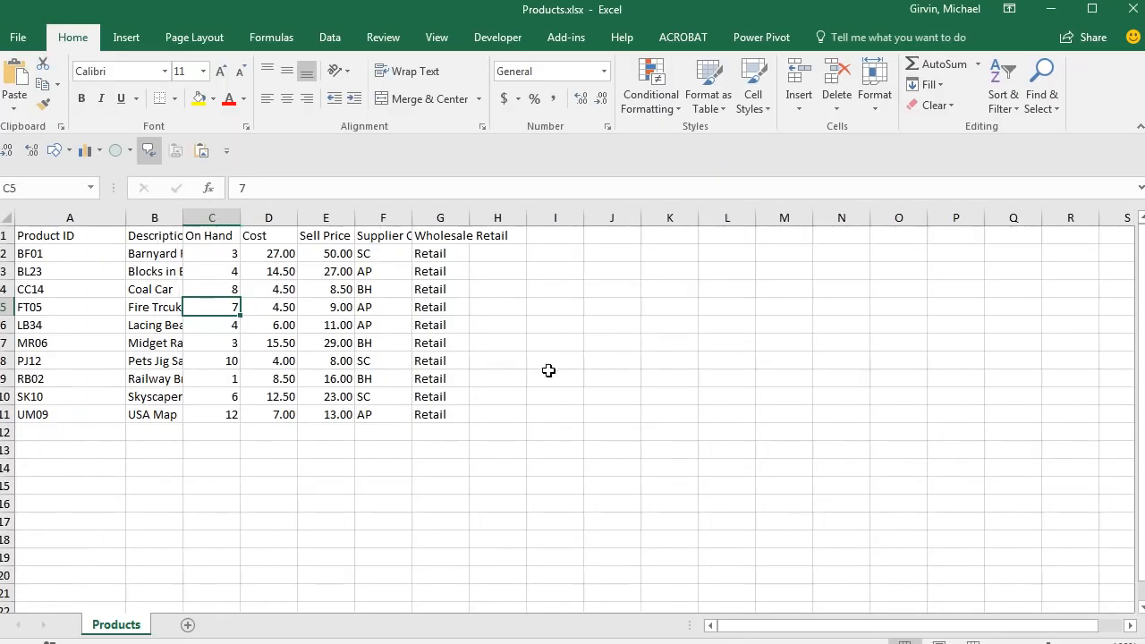
pyautogui.click(516, 419)
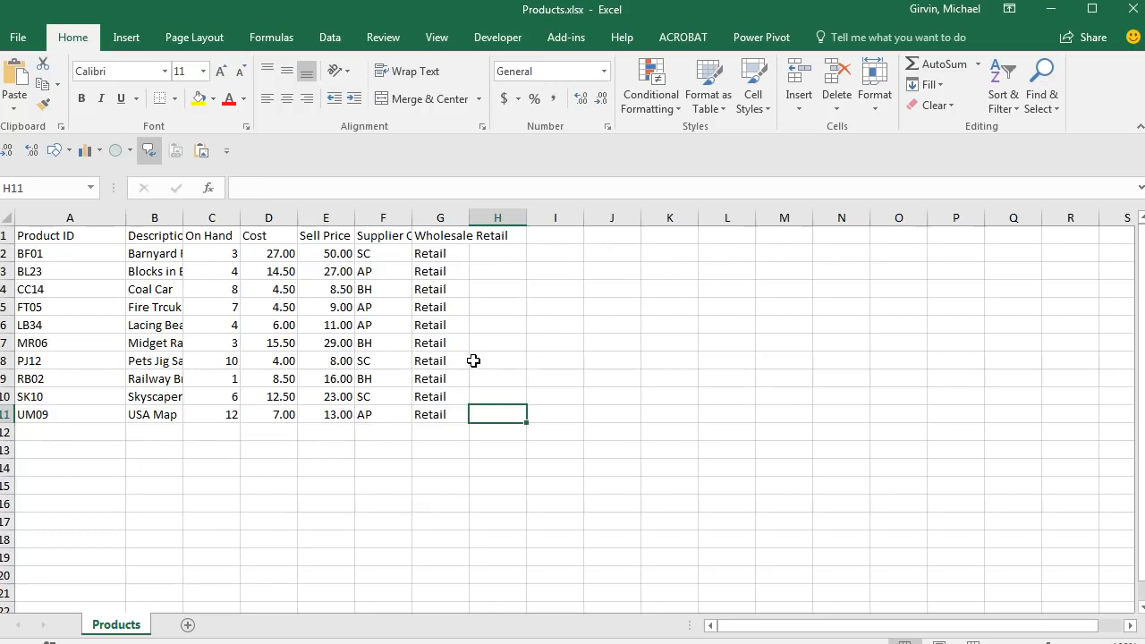
pyautogui.hotkey('ctrl', 's')
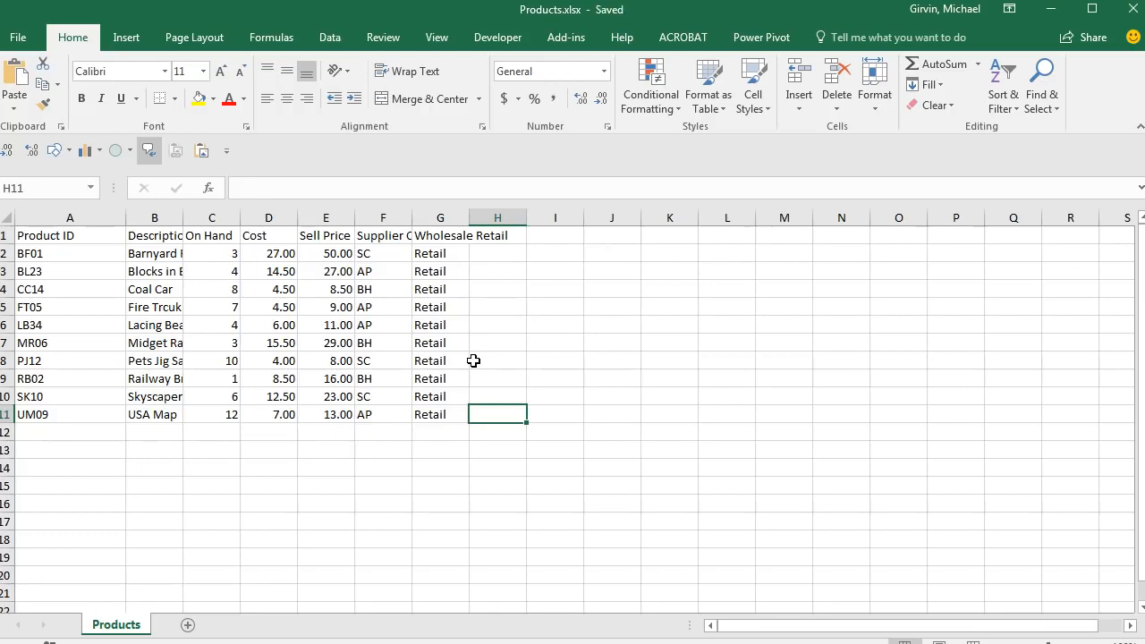
pyautogui.click(1132, 11)
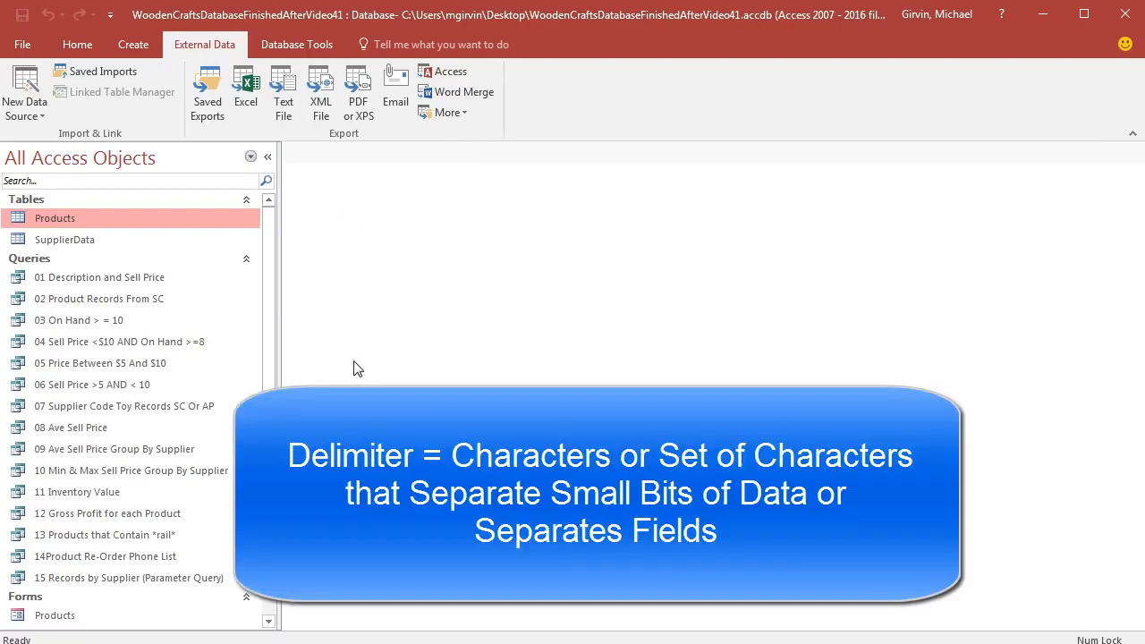
# Review the Products table, then export it as comma-delimited Products.txt with field names on the first row, without saving the export steps
pyautogui.doubleClick(97, 219)
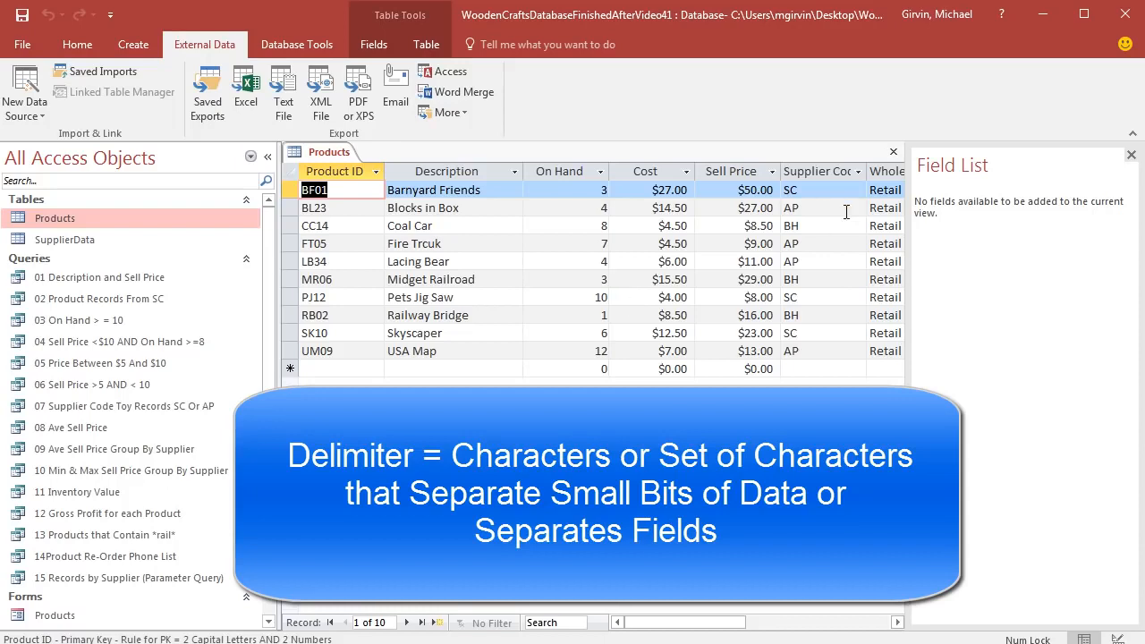
pyautogui.click(893, 151)
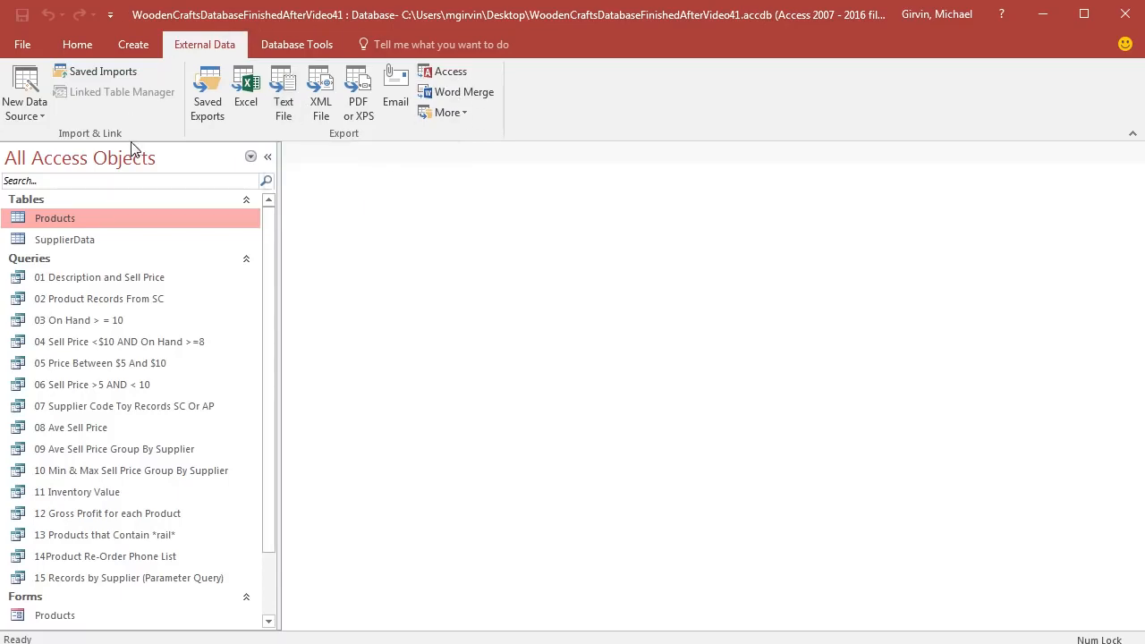
pyautogui.click(294, 111)
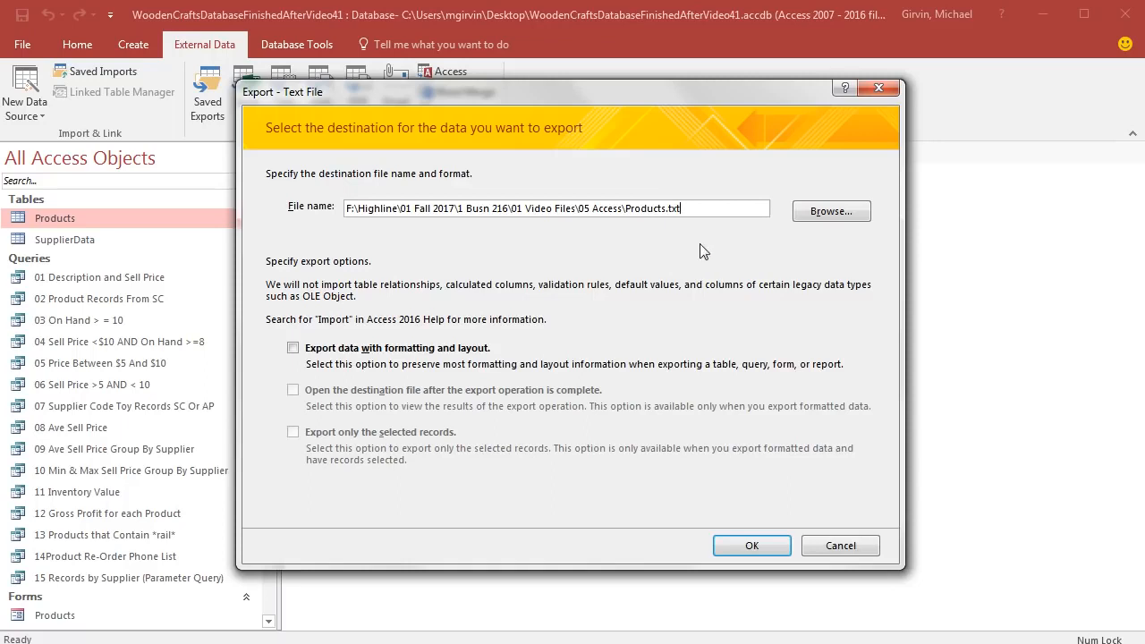
pyautogui.click(761, 547)
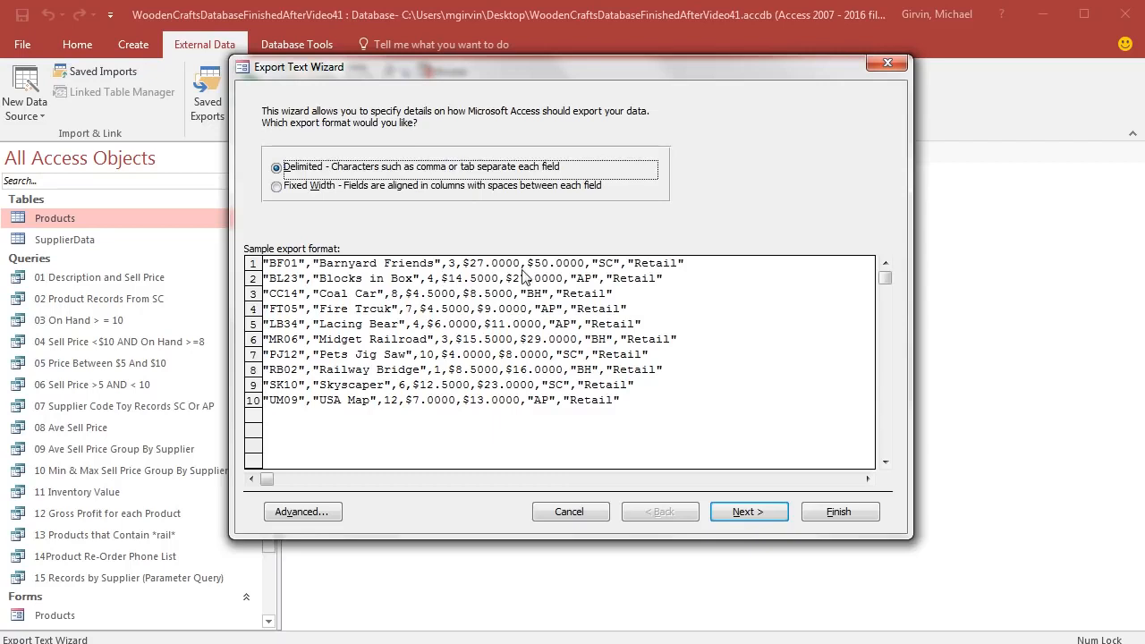
pyautogui.click(752, 513)
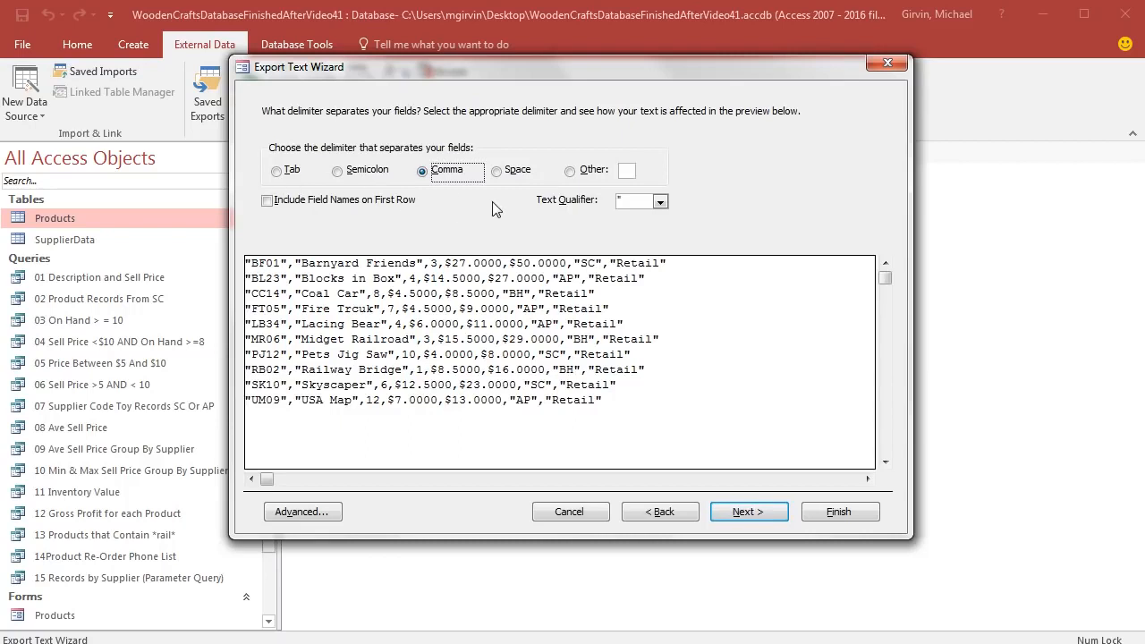
pyautogui.click(267, 201)
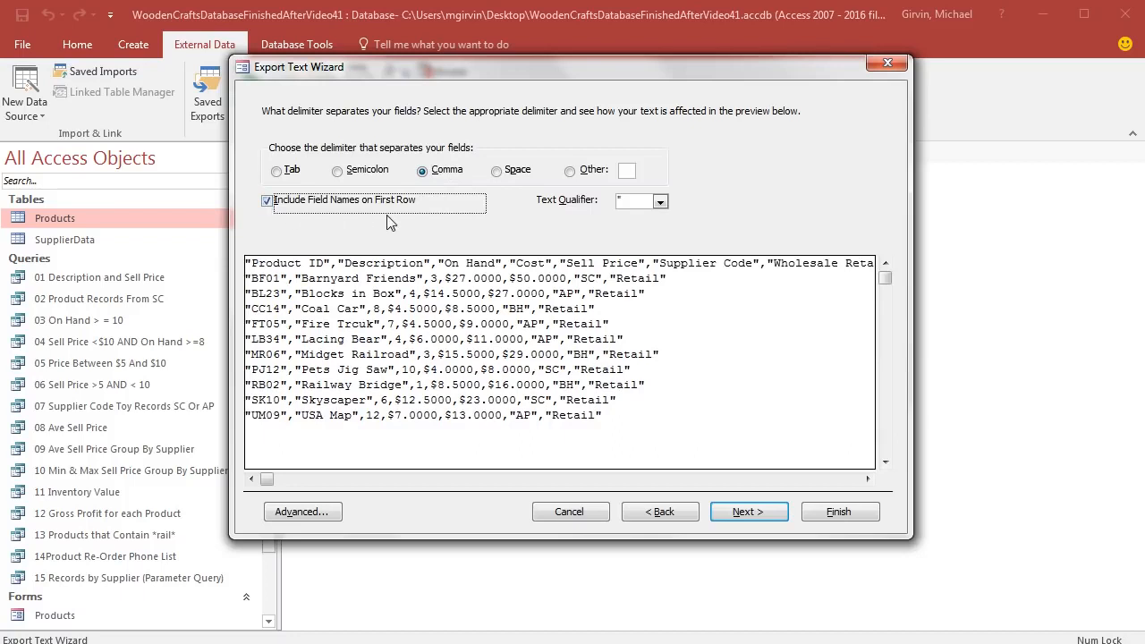
pyautogui.click(748, 512)
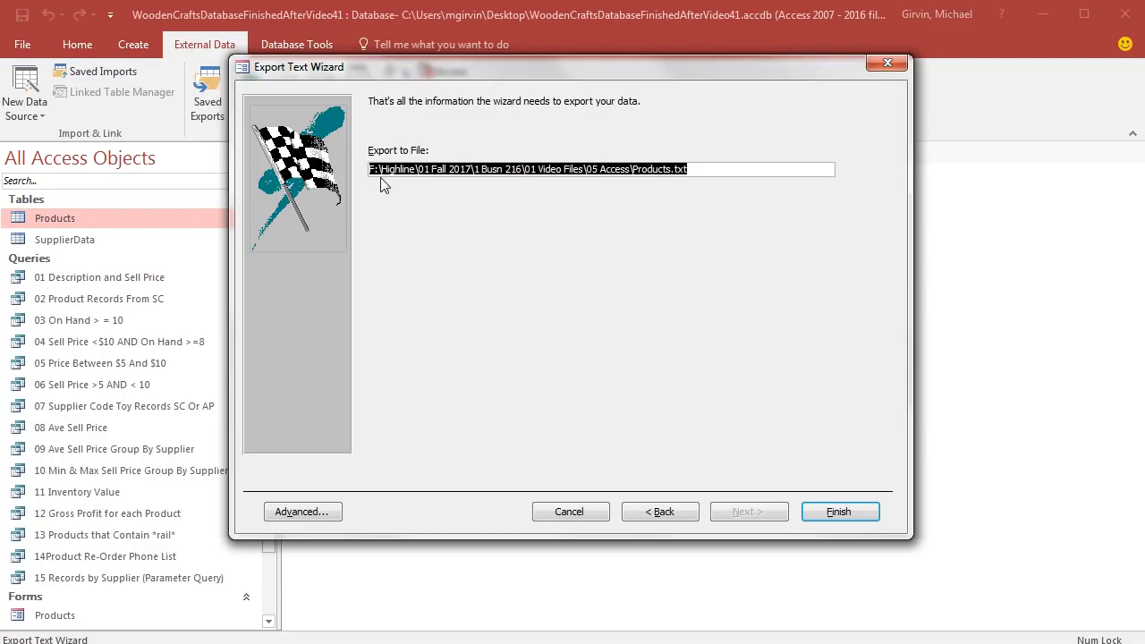
pyautogui.click(840, 514)
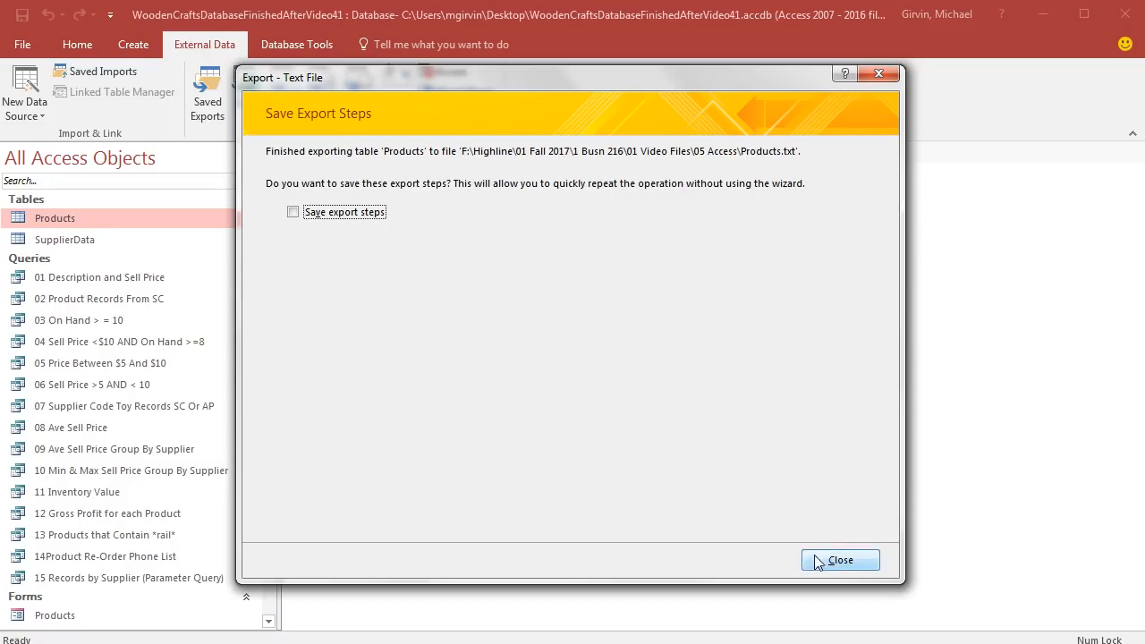
pyautogui.click(812, 559)
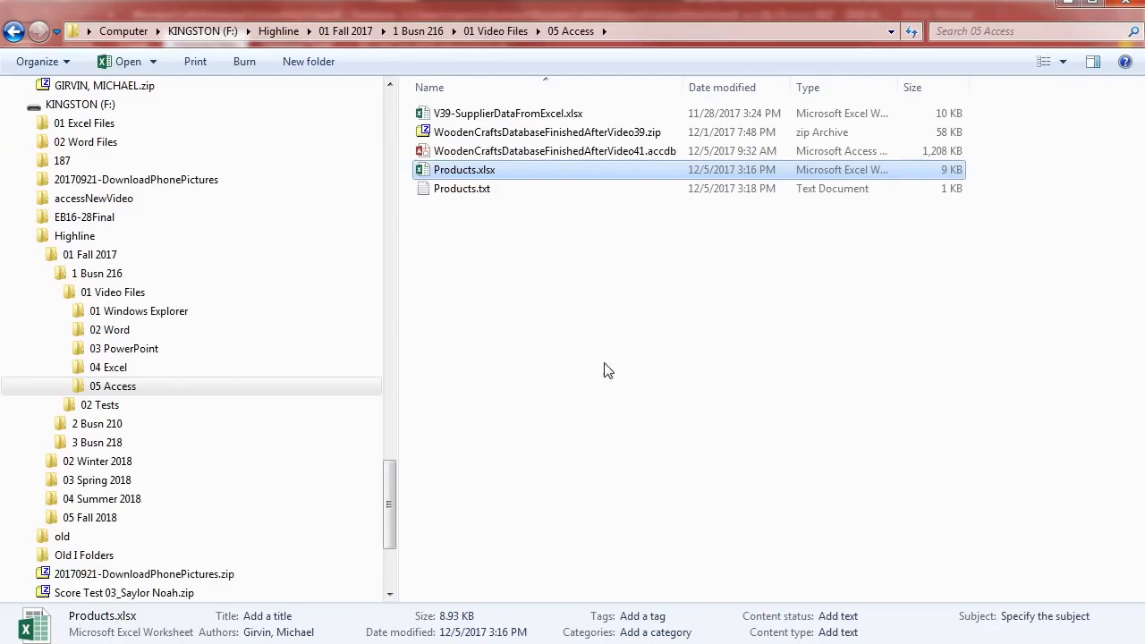
# Open Products.txt from the 05 Access folder in Notepad, examine its comma-separated records, and close it
pyautogui.doubleClick(481, 192)
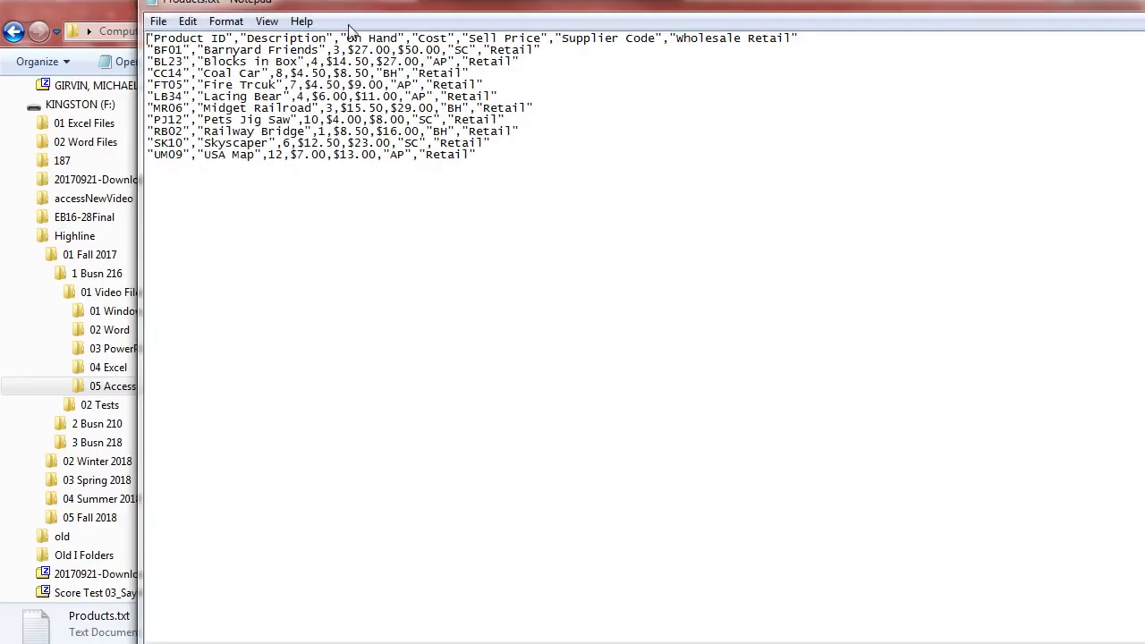
pyautogui.moveTo(341, 8); pyautogui.dragTo(309, 48)
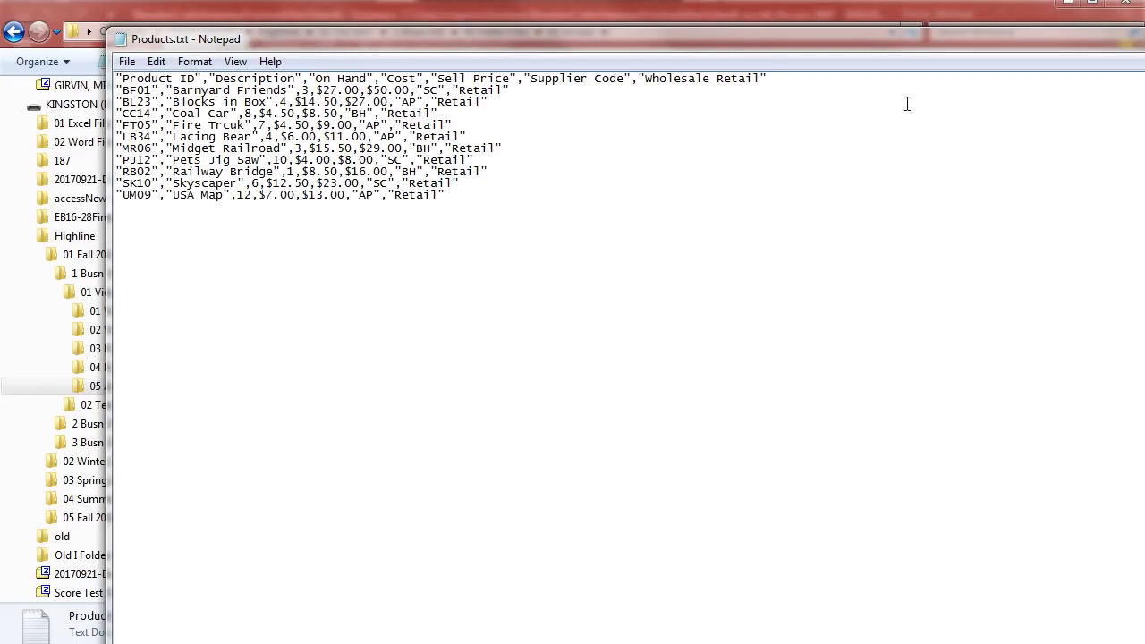
pyautogui.moveTo(1144, 122); pyautogui.dragTo(1121, 123)
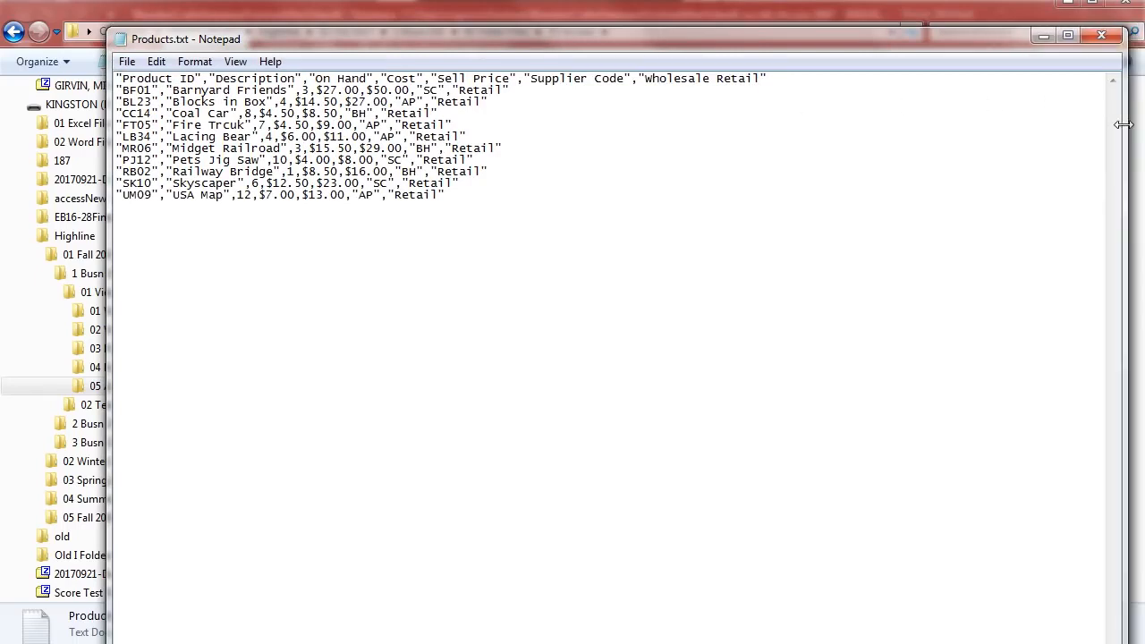
pyautogui.click(1102, 39)
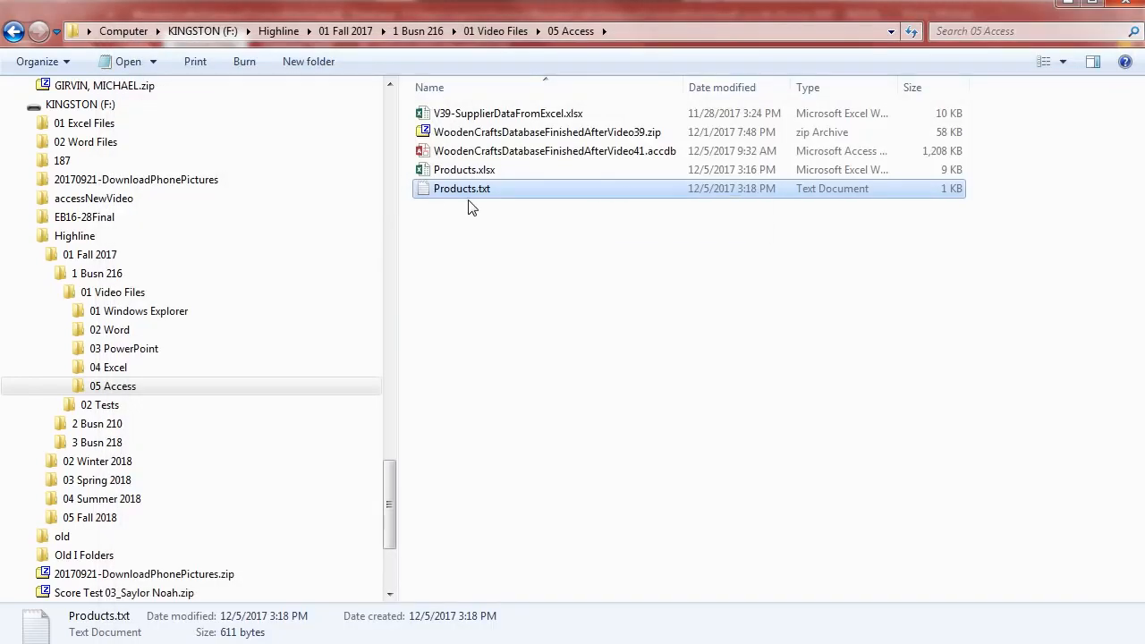
# Switch back to Access and publish the 11 Inventory Value query to the 05 Access folder as a PDF named Inventory Value.pdf
pyautogui.hotkey('alt', 'Tab')
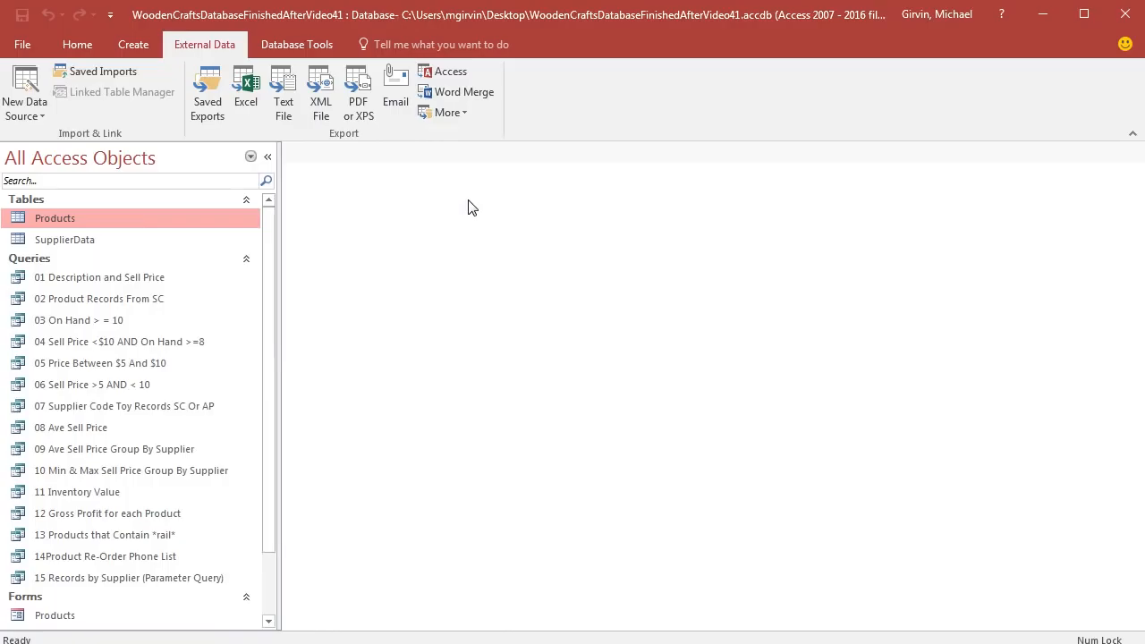
pyautogui.click(75, 494)
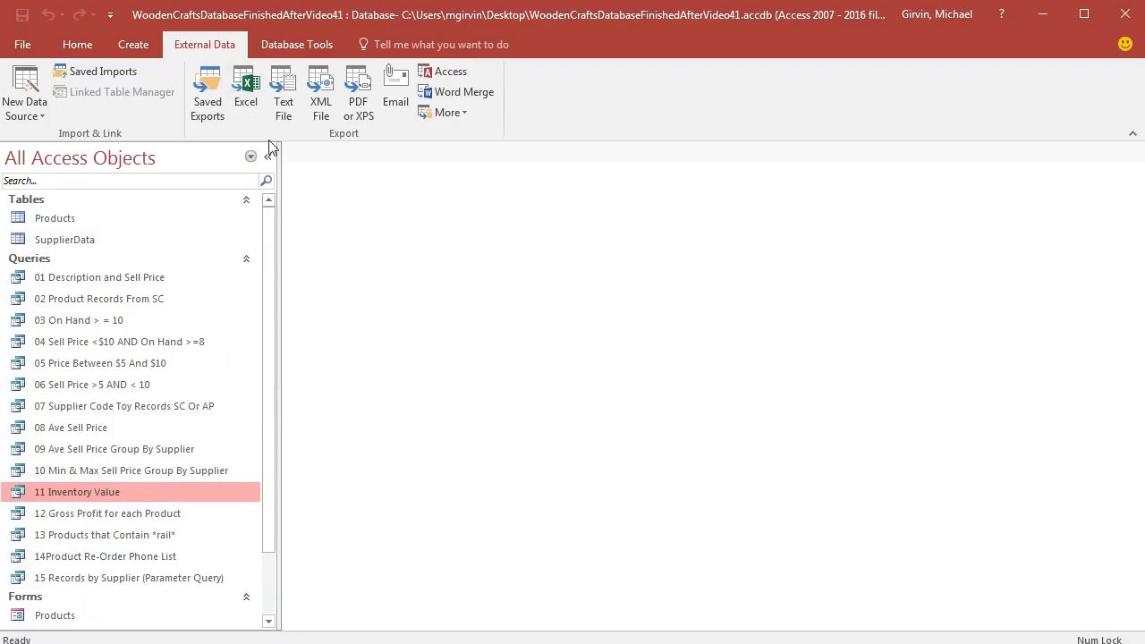
pyautogui.moveTo(56, 501); pyautogui.dragTo(38, 506)
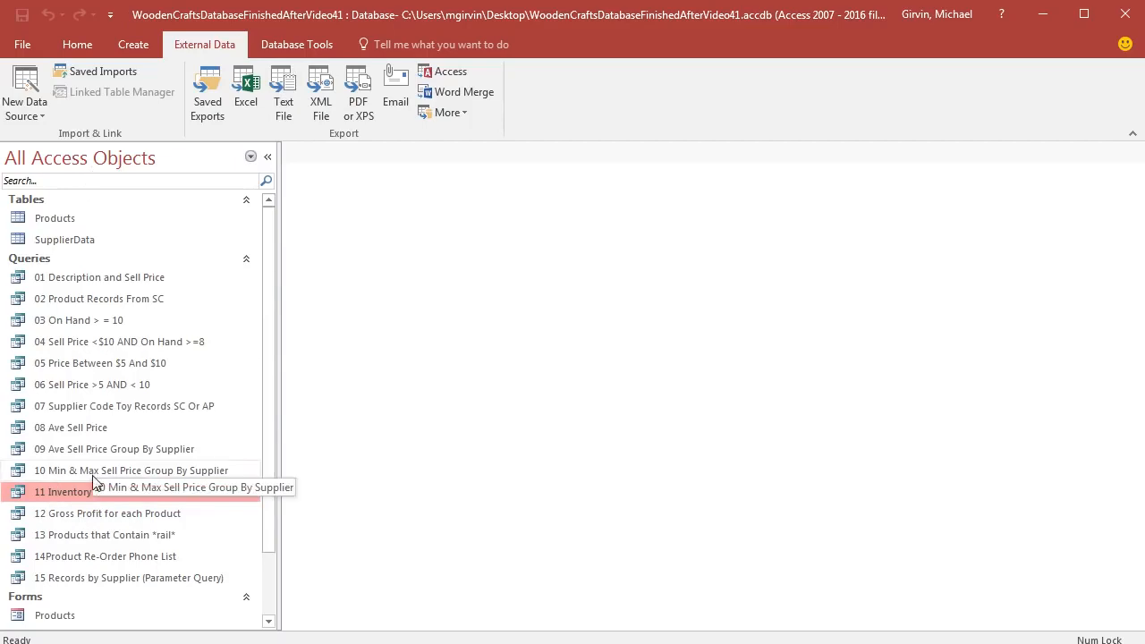
pyautogui.click(356, 105)
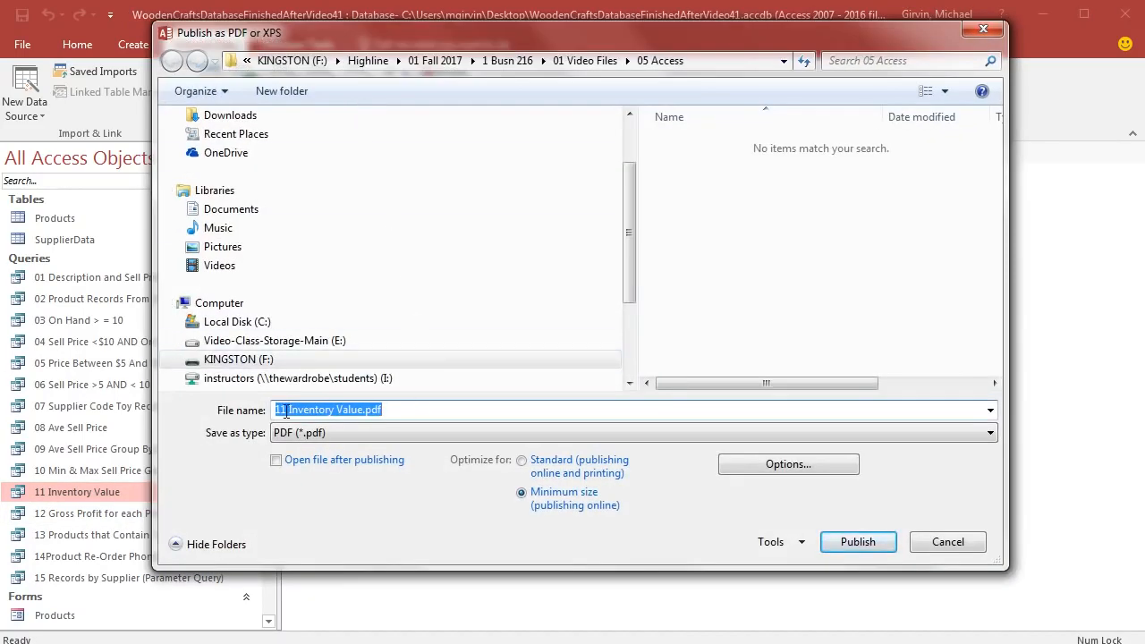
pyautogui.click(291, 410)
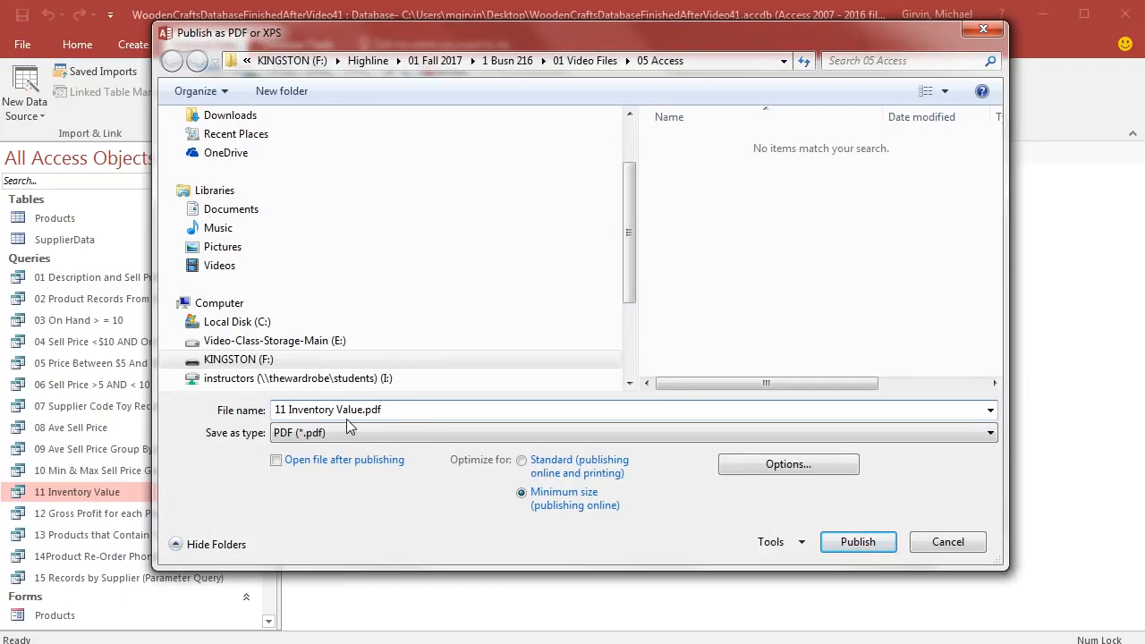
pyautogui.press('BackSpace')
pyautogui.press('BackSpace')
pyautogui.press('BackSpace')
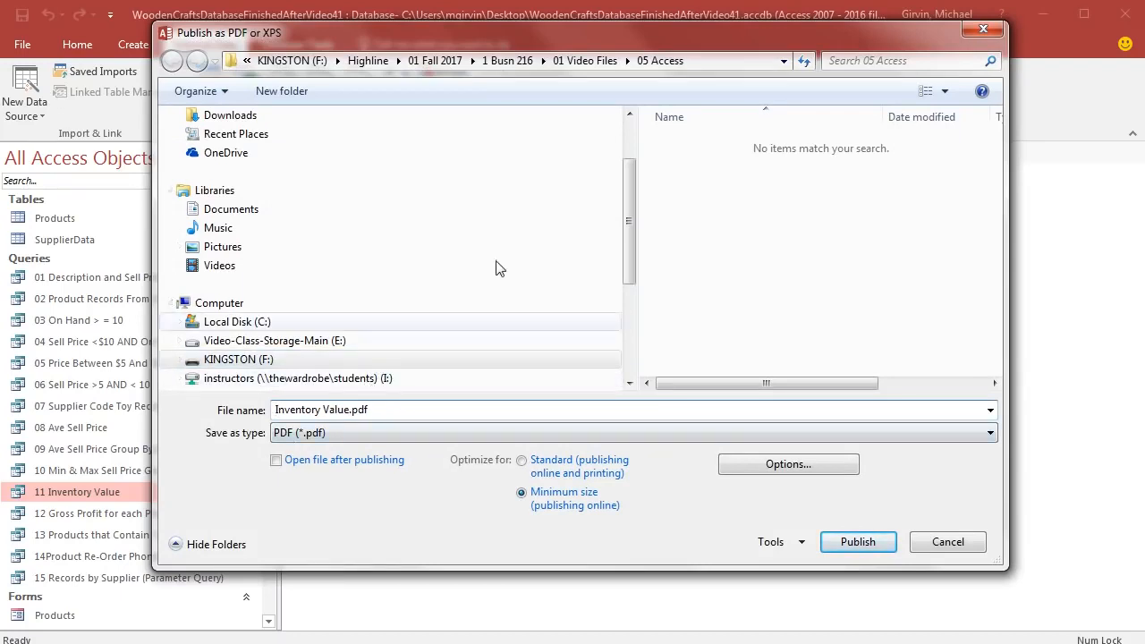
pyautogui.click(866, 547)
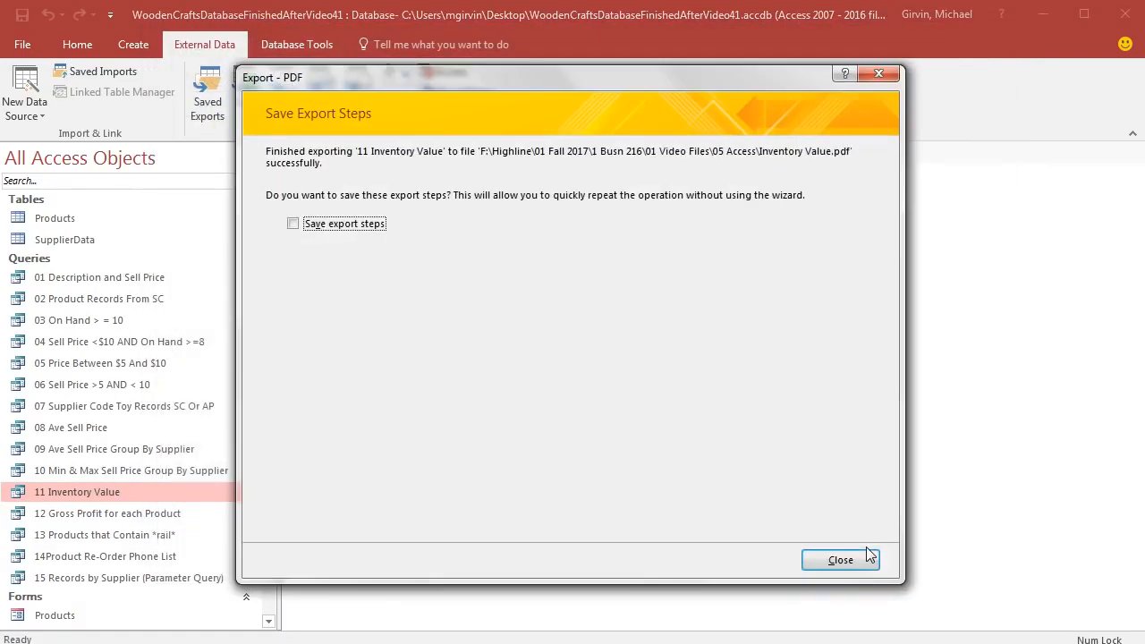
# Finish the query export without saving its steps, then open Inventory Value.pdf from the 05 Access folder, examine it, and close it
pyautogui.click(841, 561)
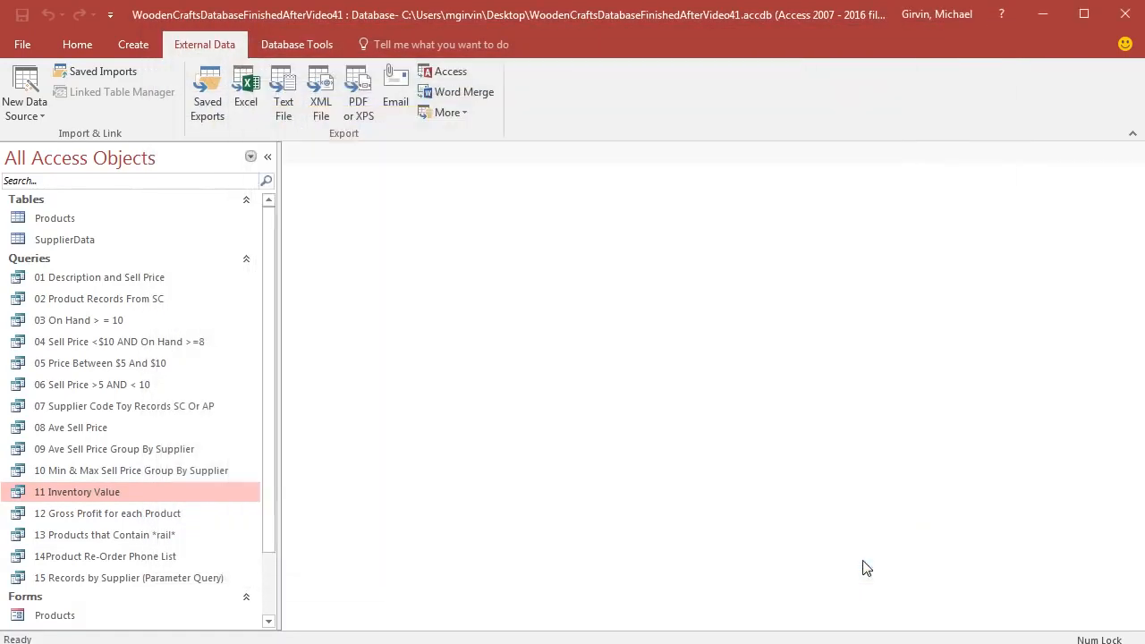
pyautogui.hotkey('alt', 'Tab')
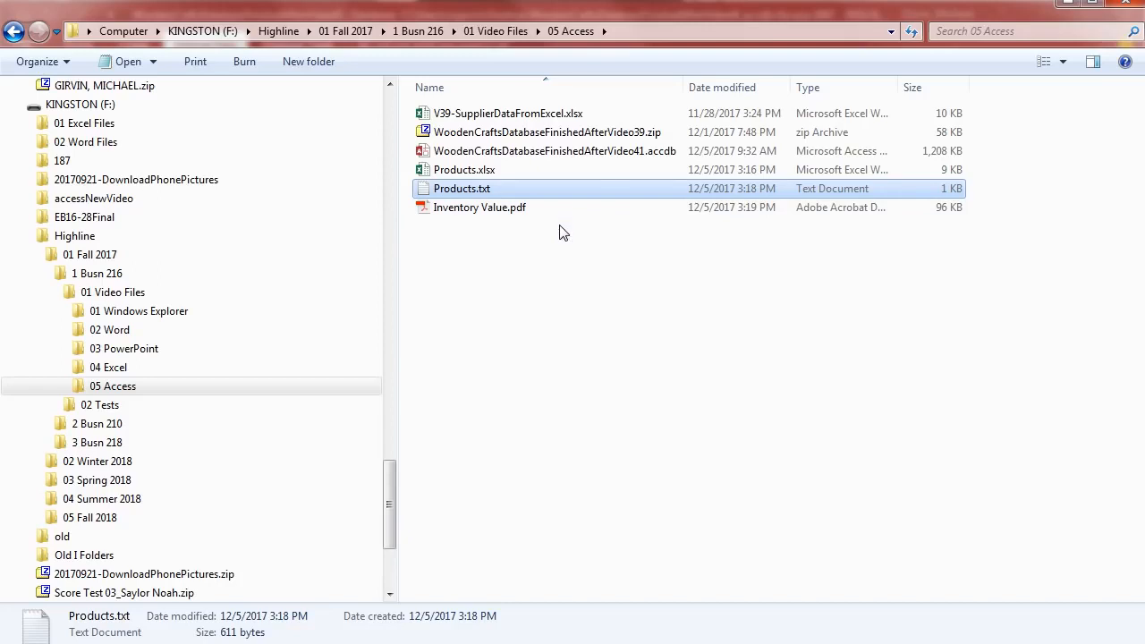
pyautogui.doubleClick(503, 210)
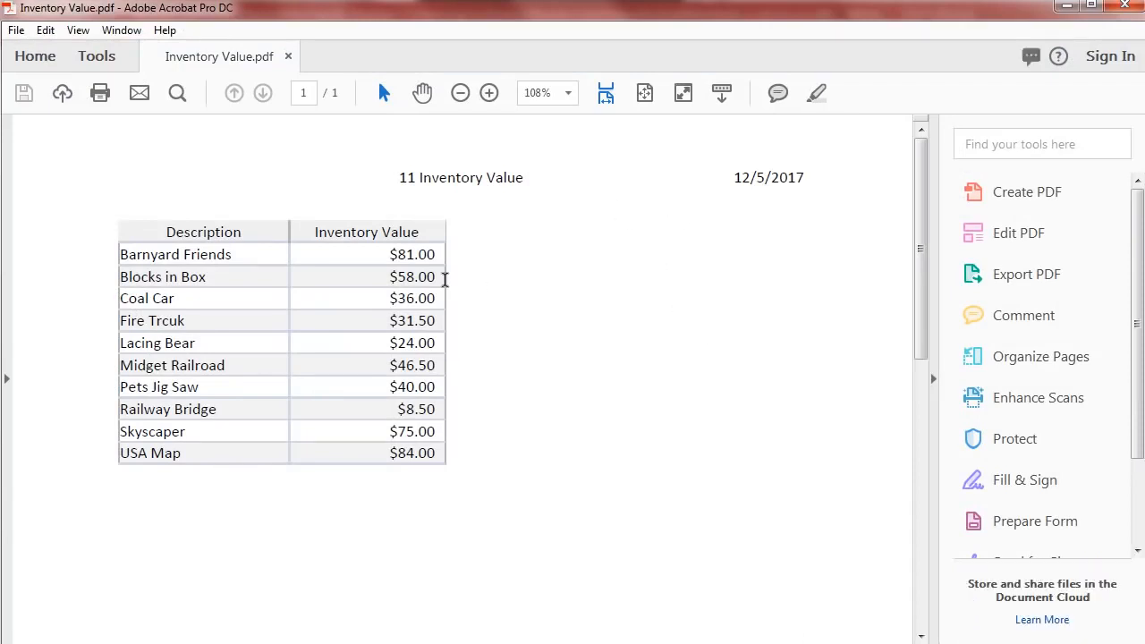
pyautogui.click(1124, 6)
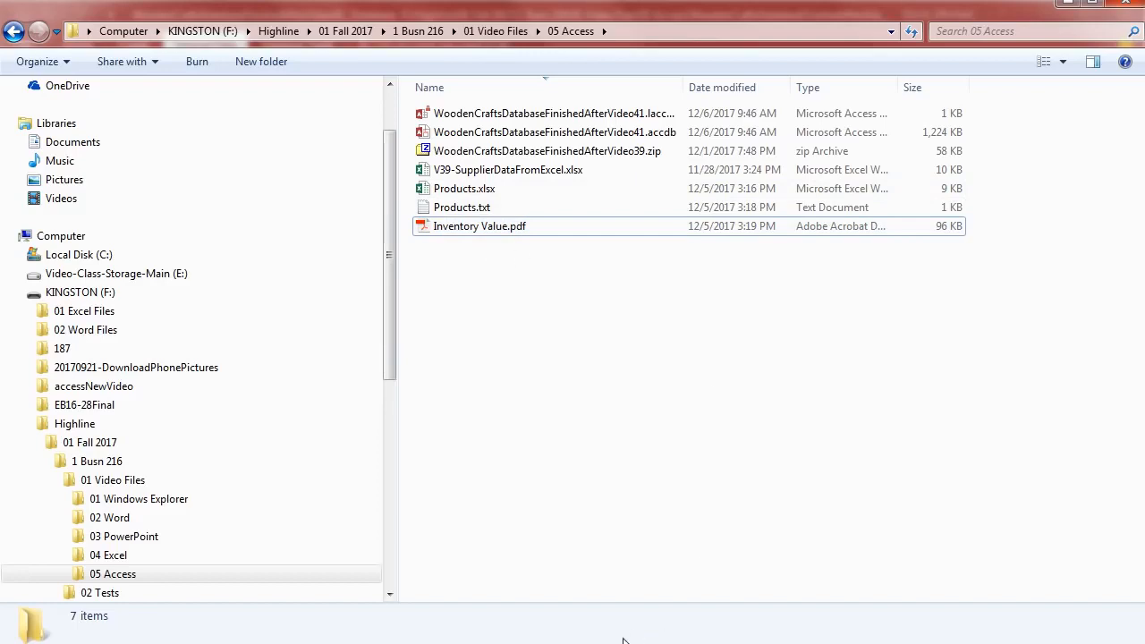
# Switch back to Access and publish the Inventory Value report to the 05 Access folder as Inventory Value Report.pdf, without saving the export steps
pyautogui.hotkey('alt', 'Tab')
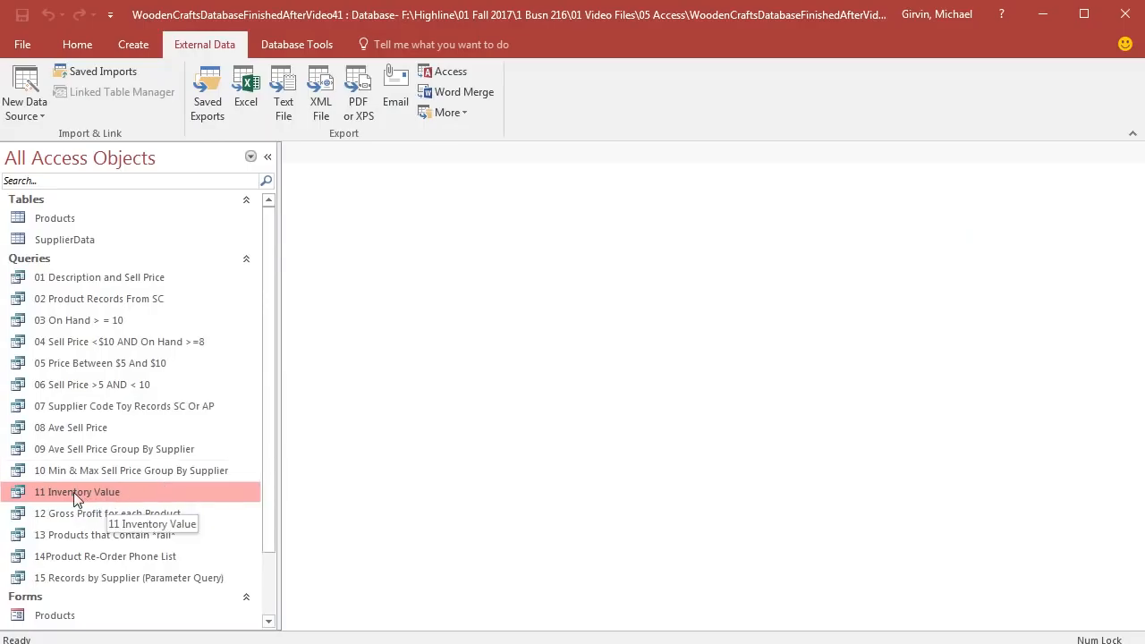
pyautogui.scroll(-3, 269, 486)
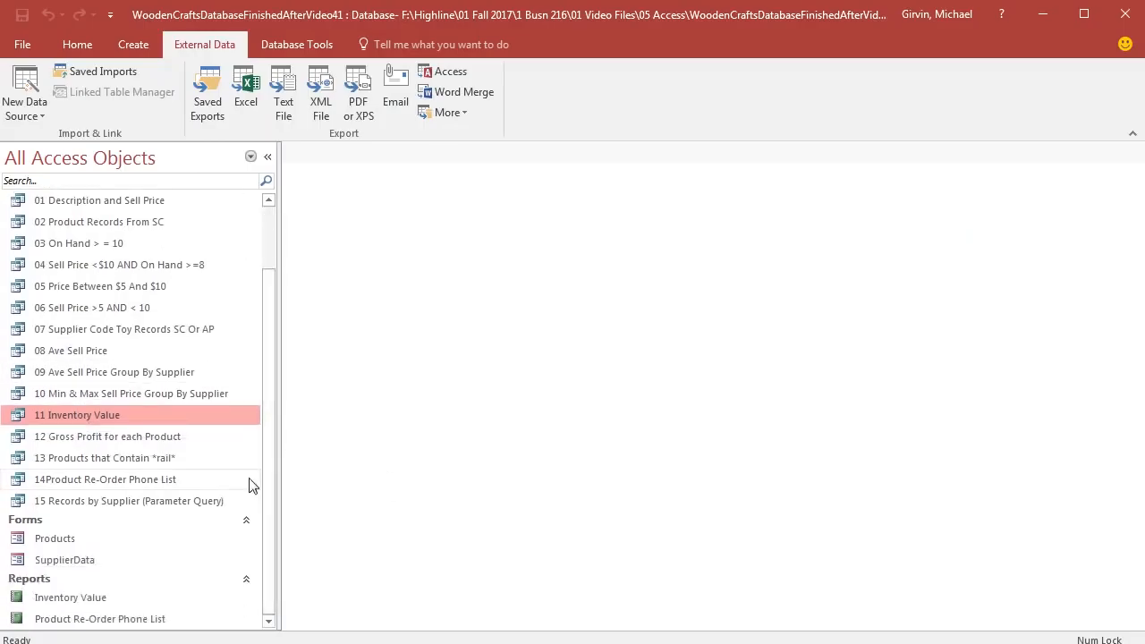
pyautogui.click(75, 601)
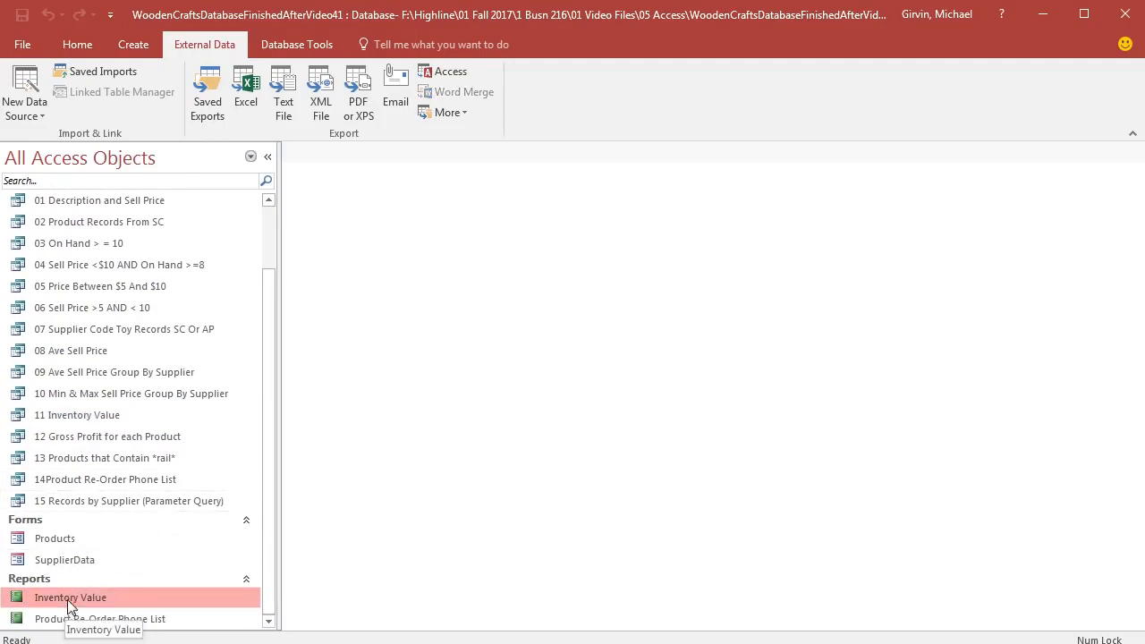
pyautogui.click(357, 104)
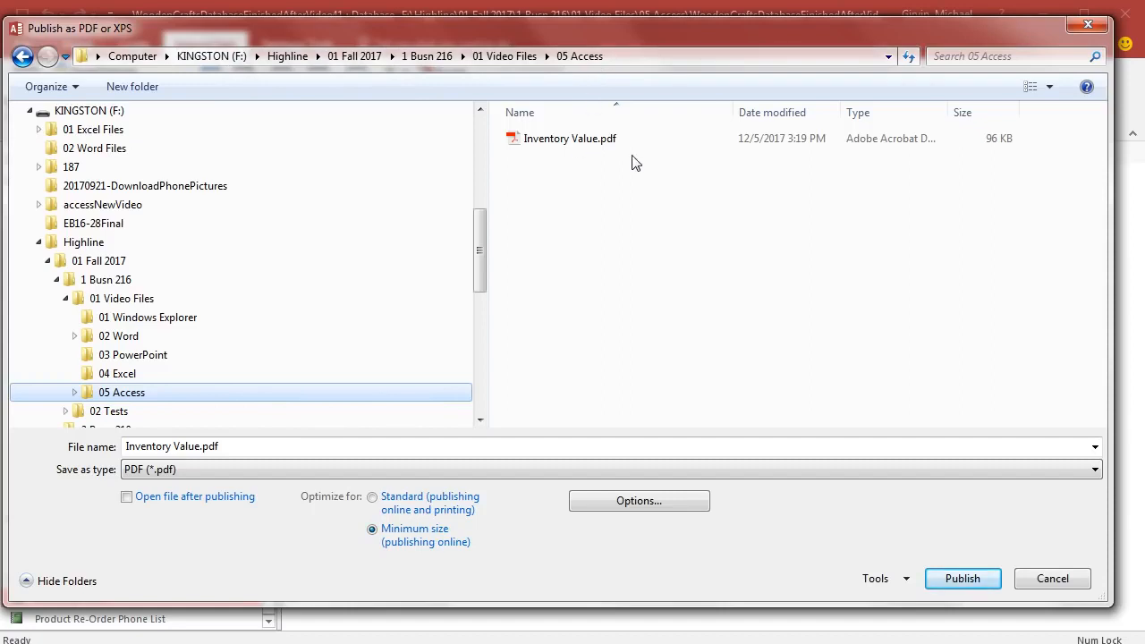
pyautogui.click(198, 448)
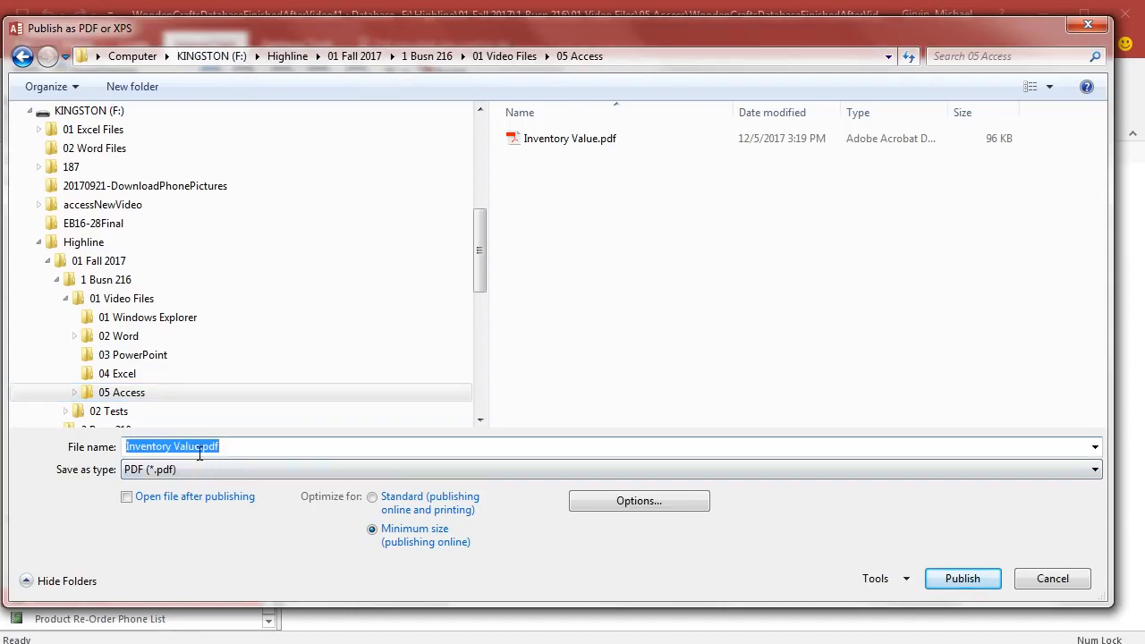
pyautogui.click(200, 447)
pyautogui.write('Report')
pyautogui.click(987, 581)
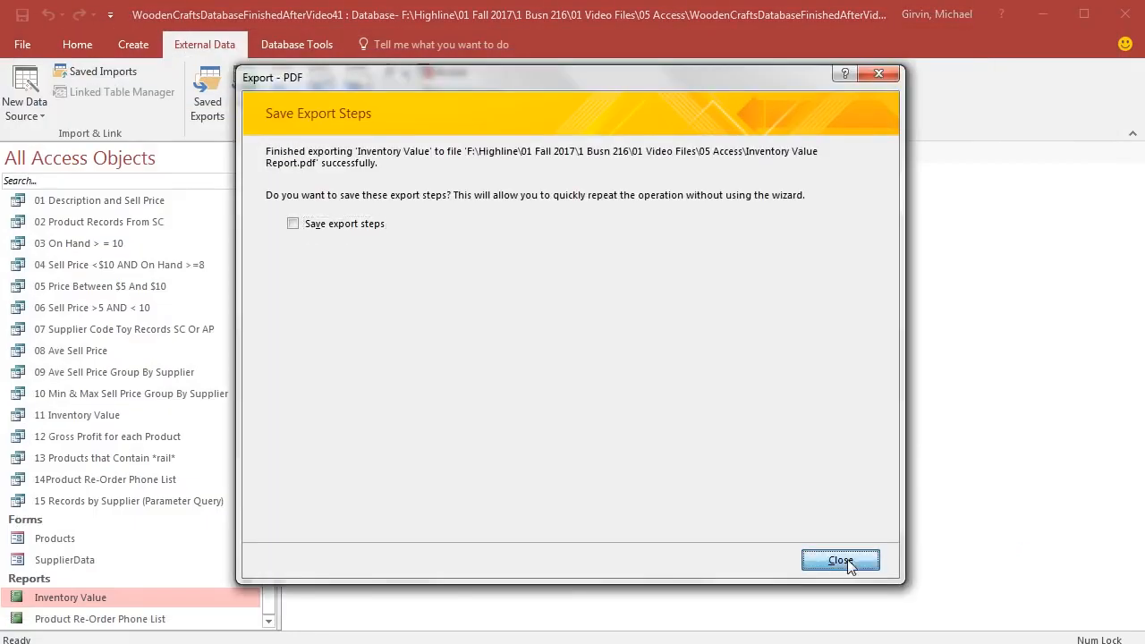
pyautogui.click(843, 560)
# Open Inventory Value Report.pdf from the 05 Access folder in Acrobat, examine the report's layout, and close it
pyautogui.hotkey('alt', 'Tab')
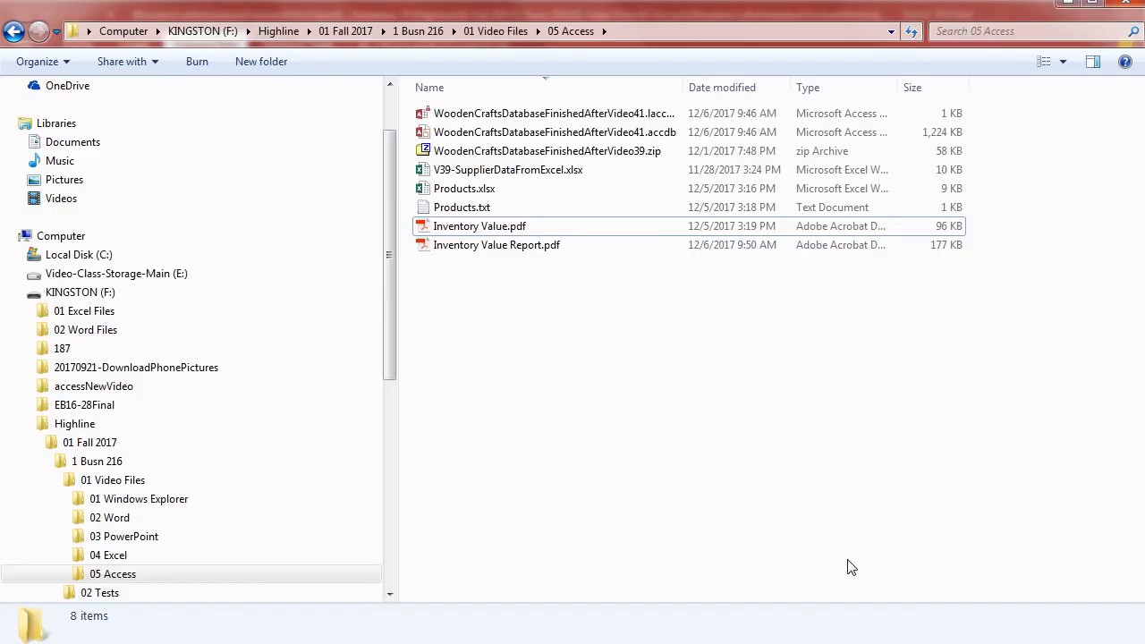
pyautogui.doubleClick(488, 246)
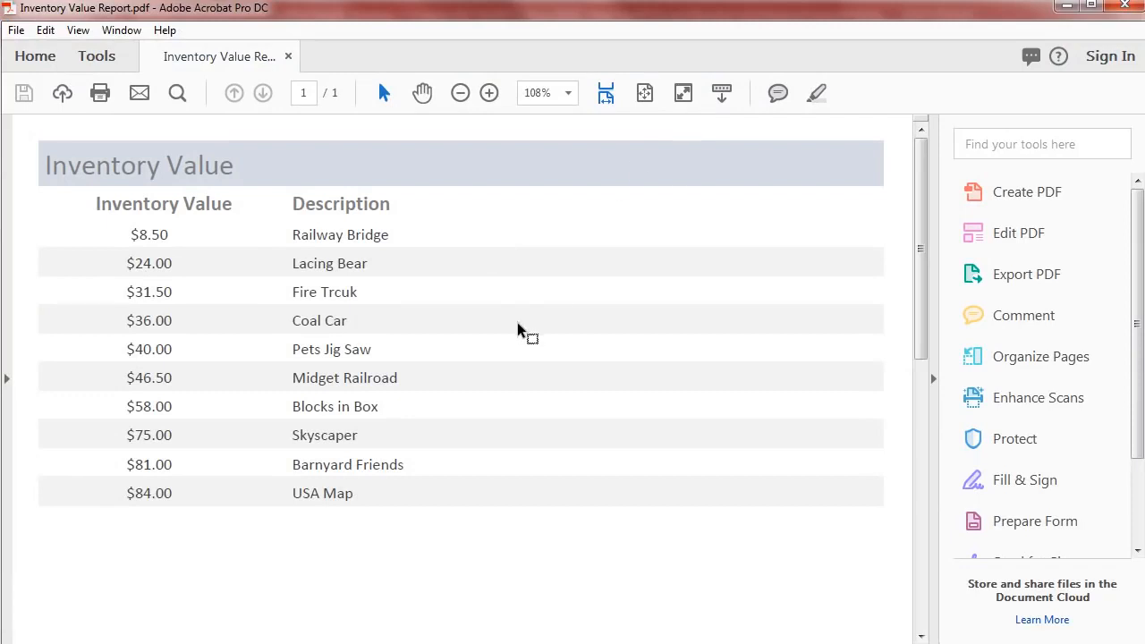
pyautogui.click(1125, 10)
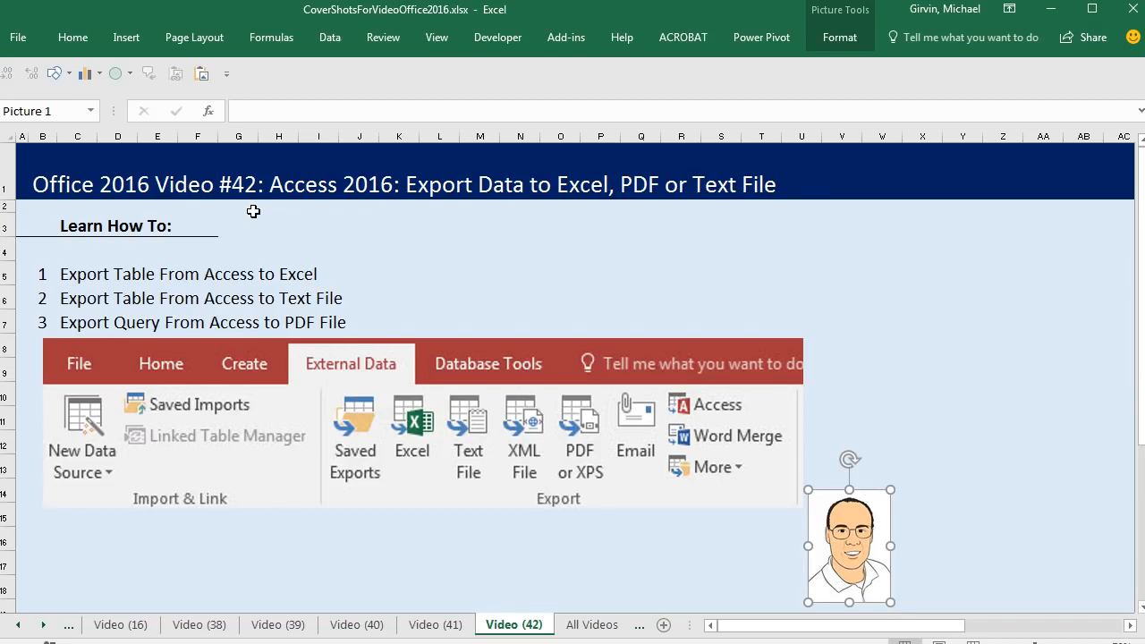
# Look through the list of course video titles on the All Videos sheet of the CoverShotsForVideoOffice2016.xlsx workbook in Excel
pyautogui.click(571, 625)
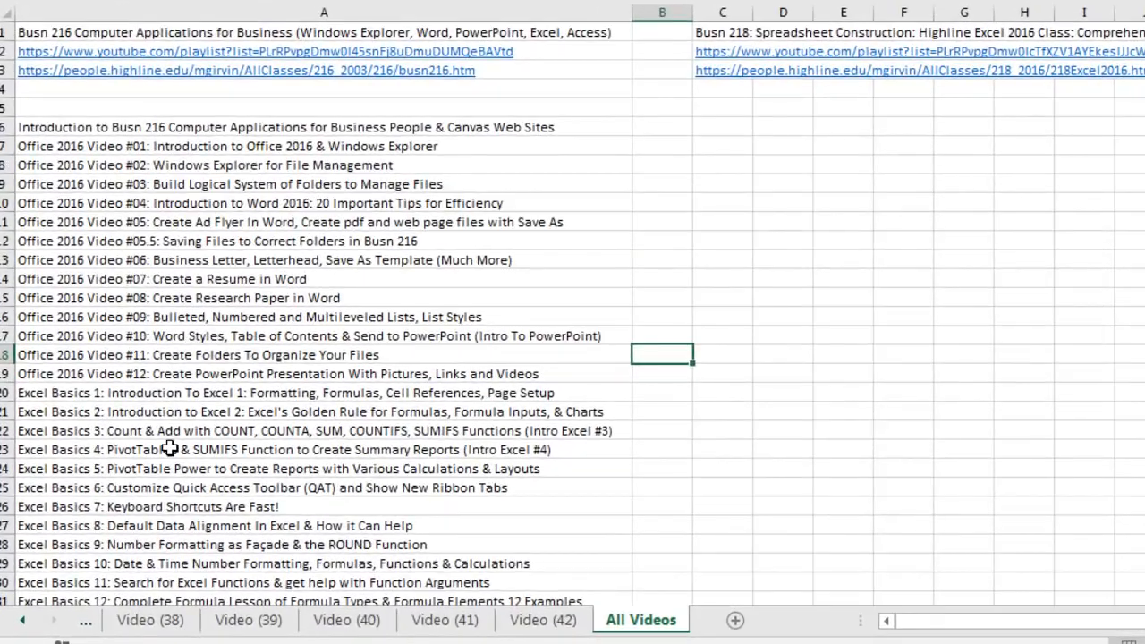
pyautogui.scroll(-12, 170, 449)
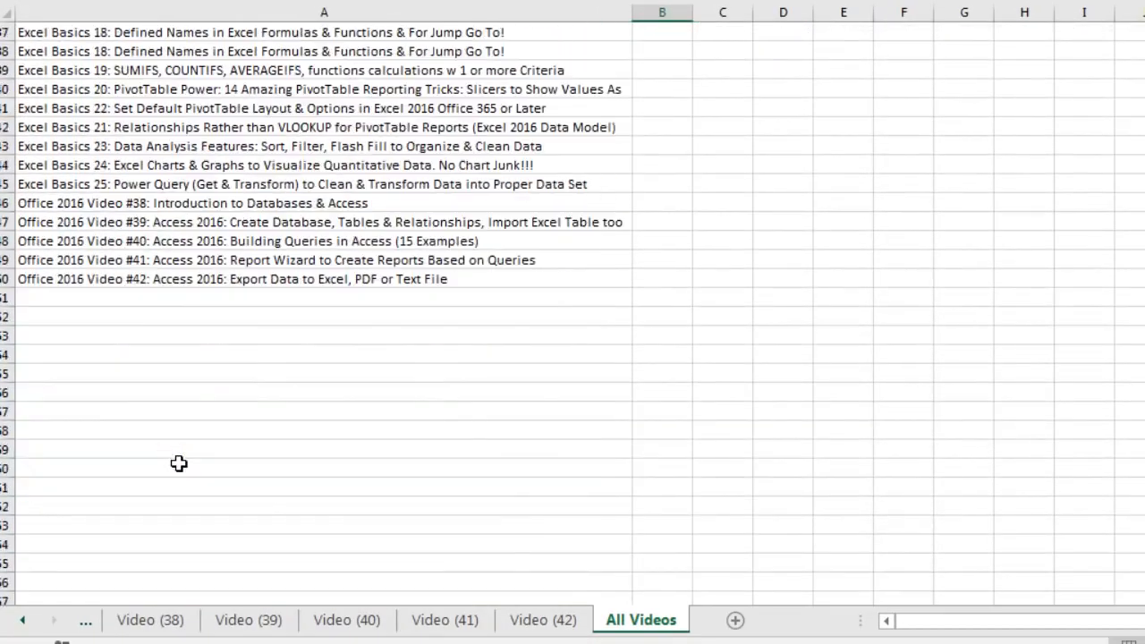
pyautogui.scroll(12, 179, 463)
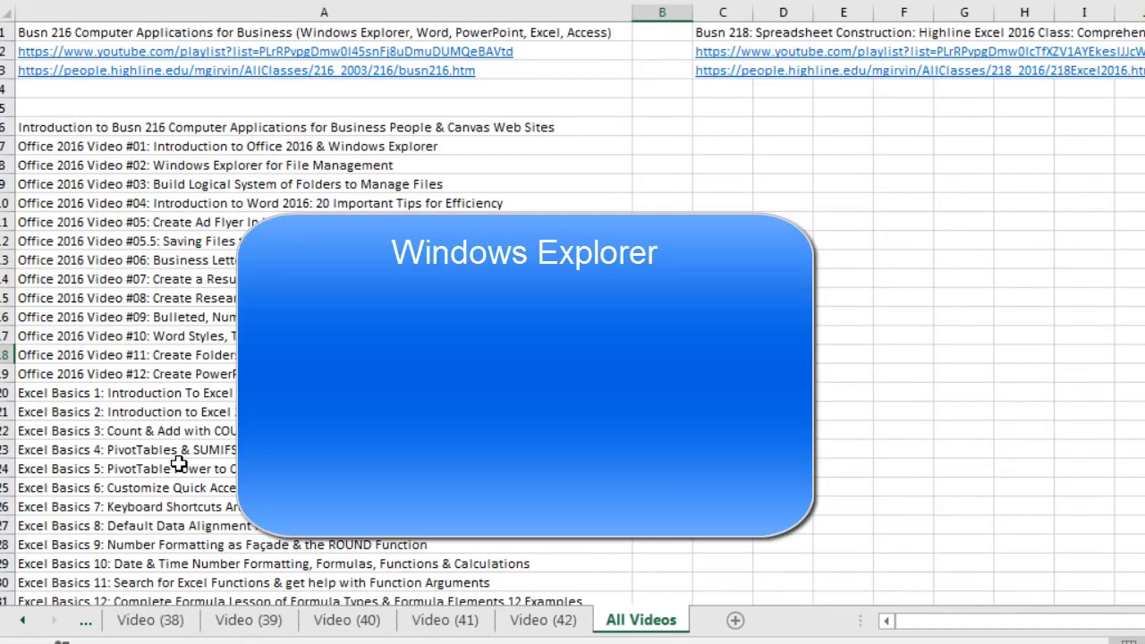